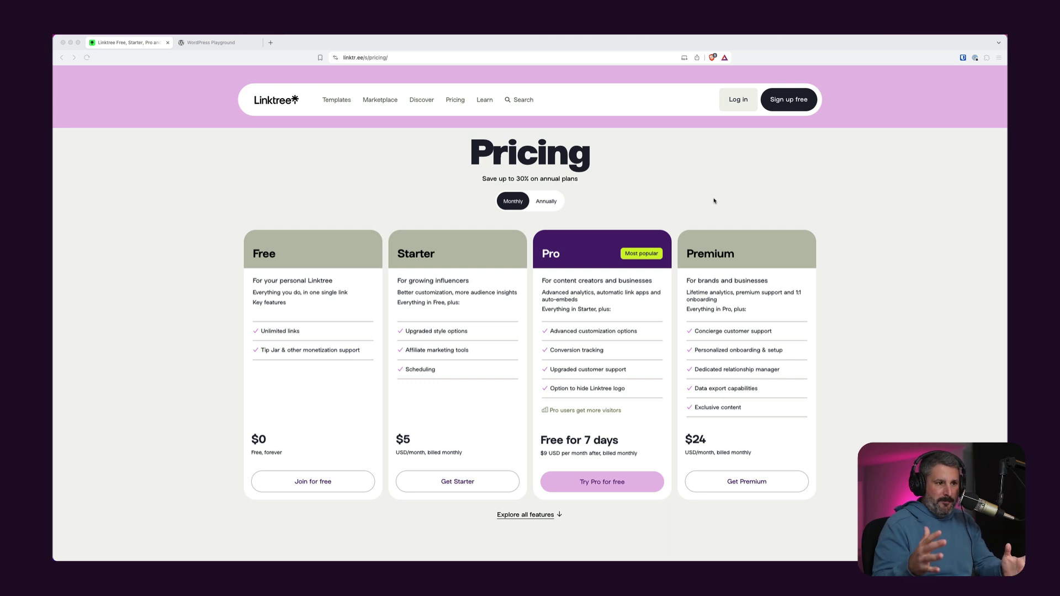
Go from the WordPress Playground dashboard into the Site Editor's Templates list
click(231, 43)
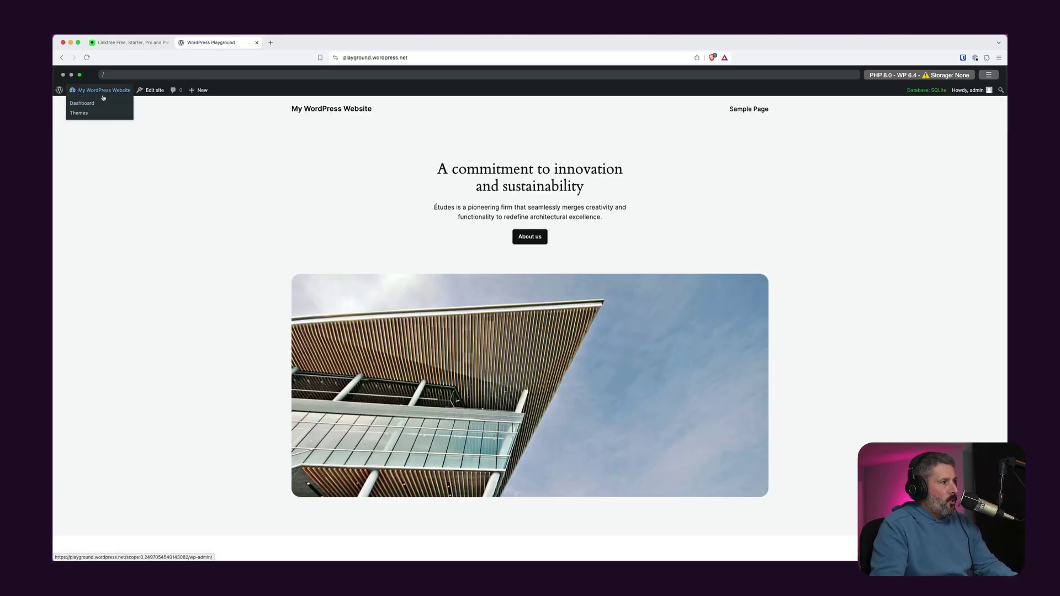
click(103, 102)
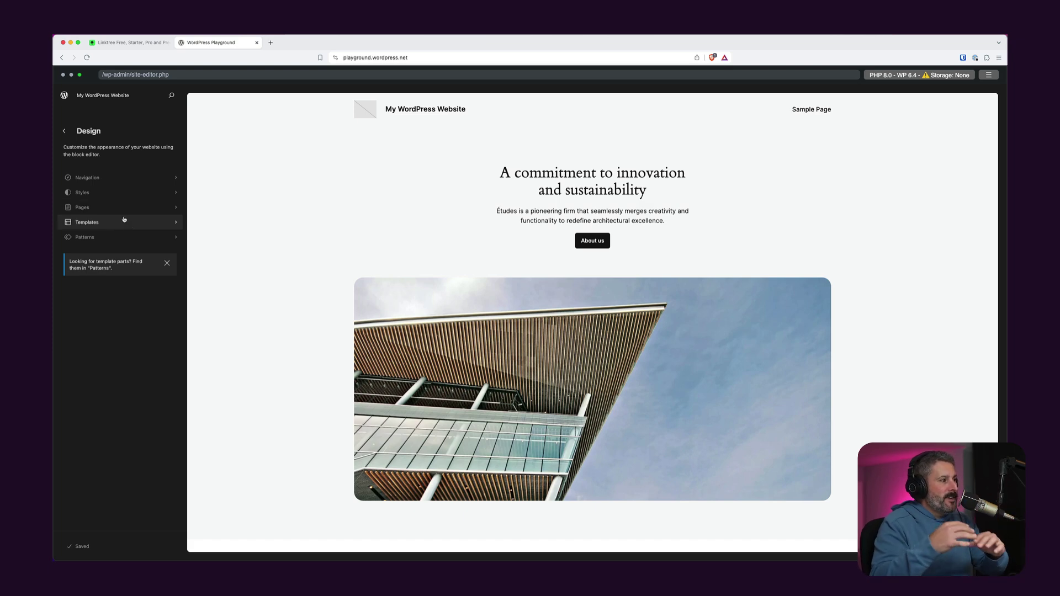
click(124, 221)
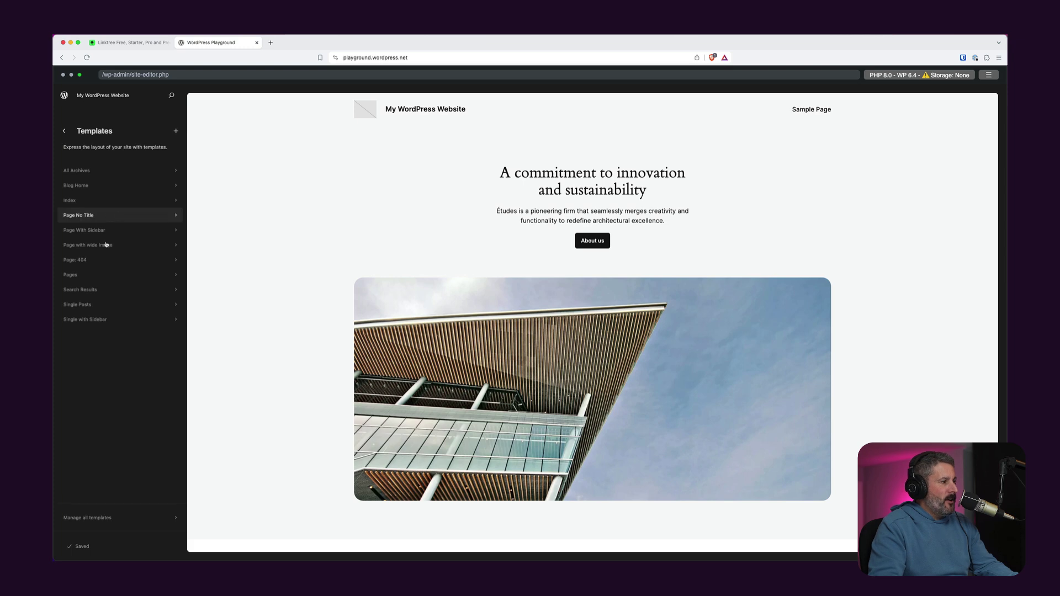
Create a custom template named 'Linktree' and start it from the suggested default pattern
click(111, 519)
click(959, 104)
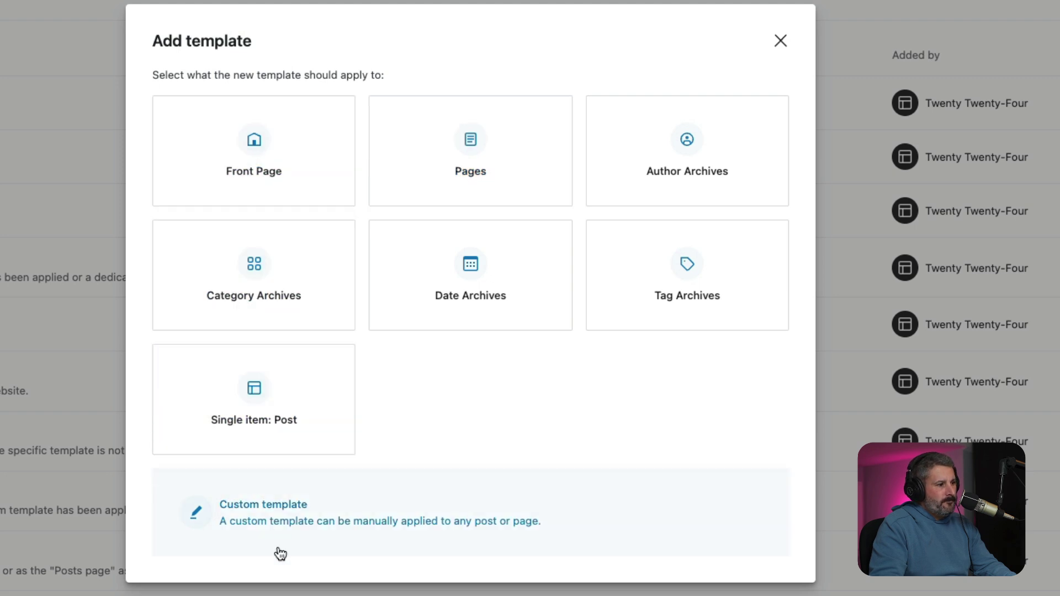
click(301, 520)
click(323, 228)
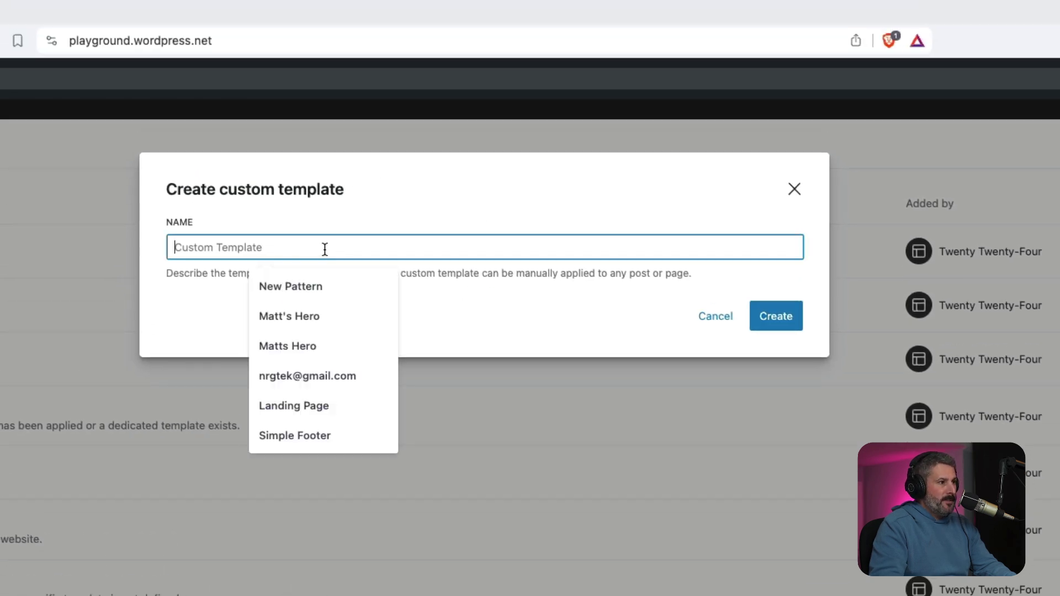
text(Linktr)
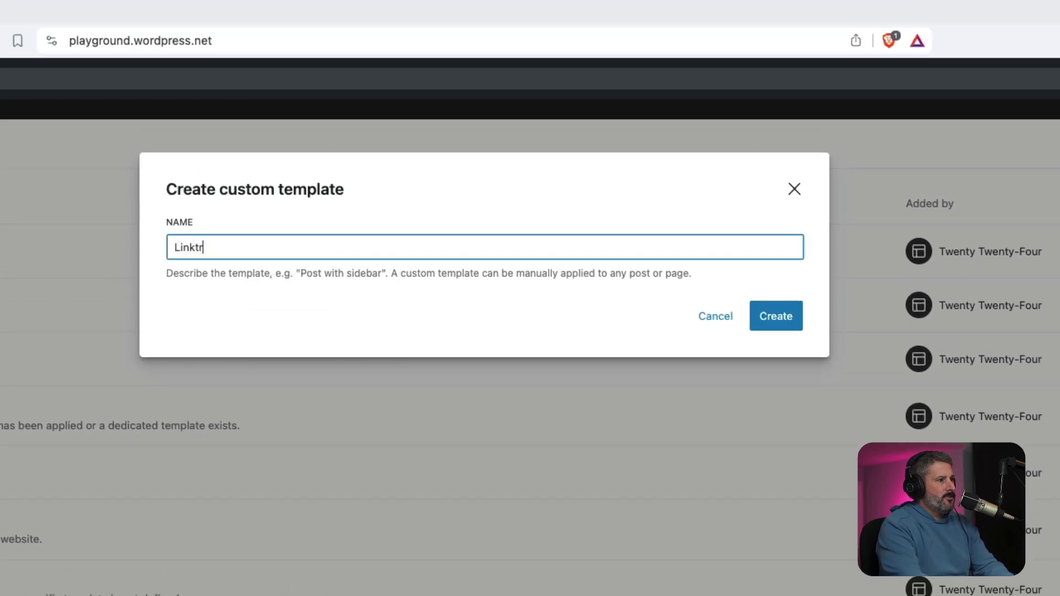
text(ee)
click(795, 324)
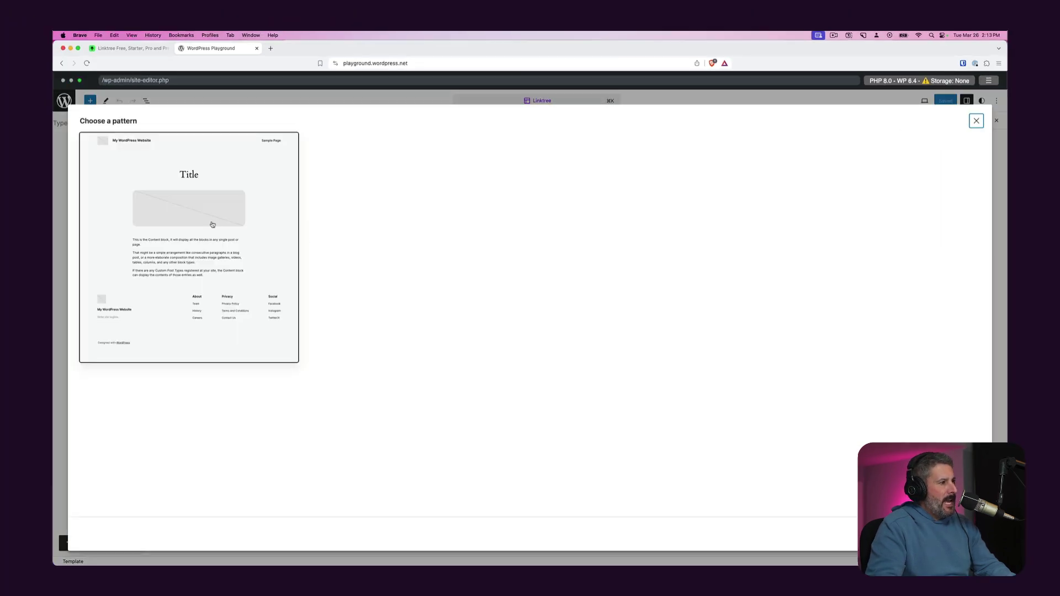
click(212, 225)
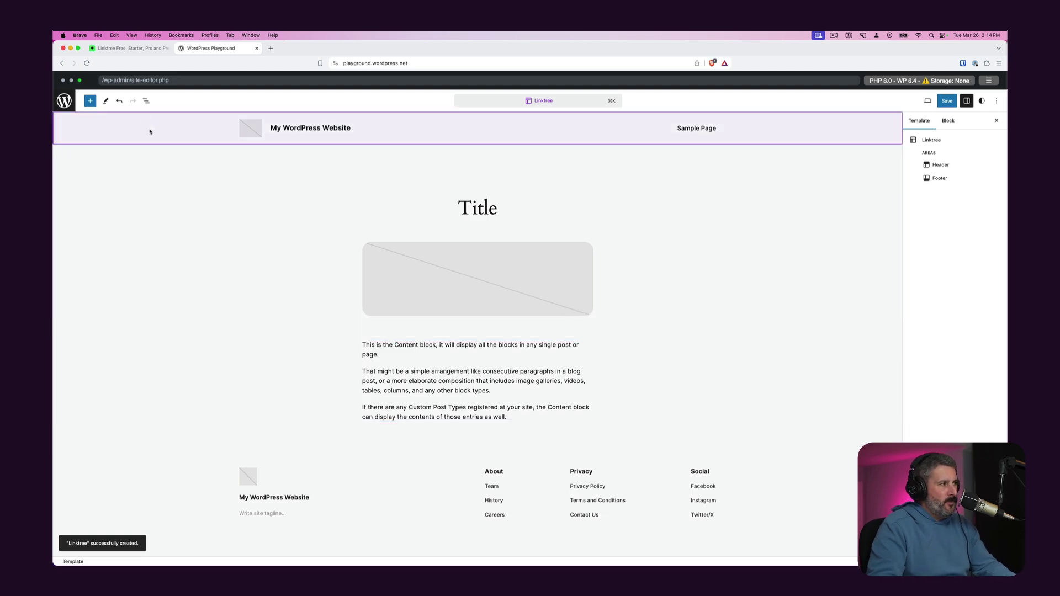
Remove the Header and Footer template parts from the Linktree template in List View
click(142, 102)
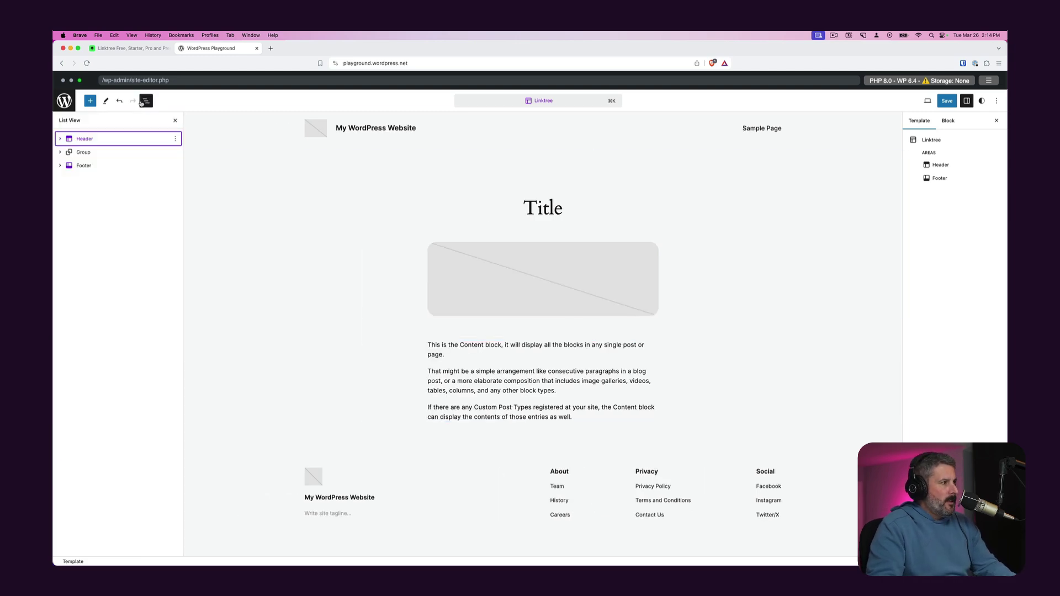
click(73, 151)
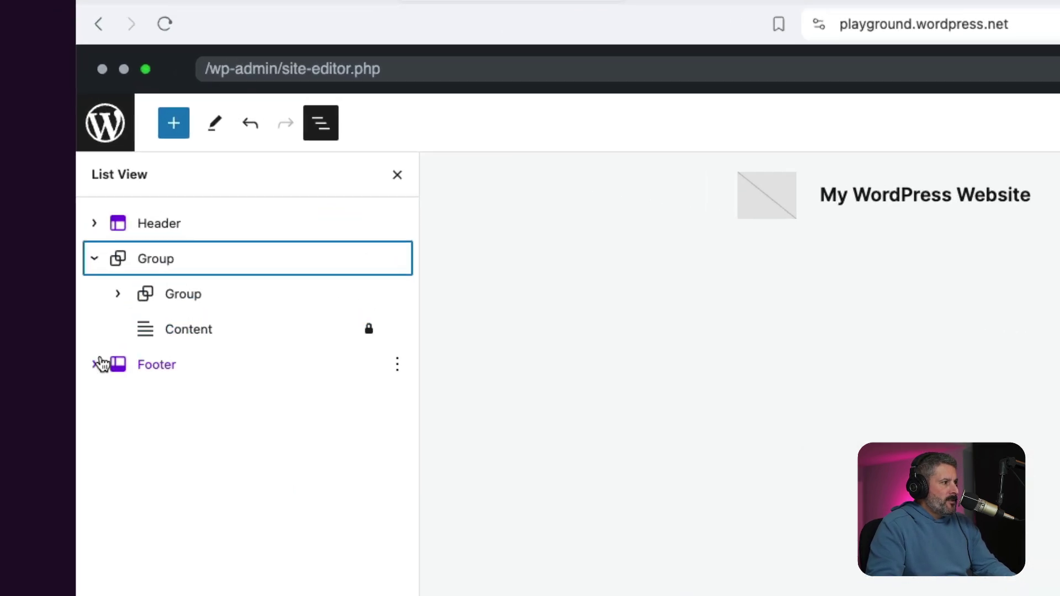
click(95, 365)
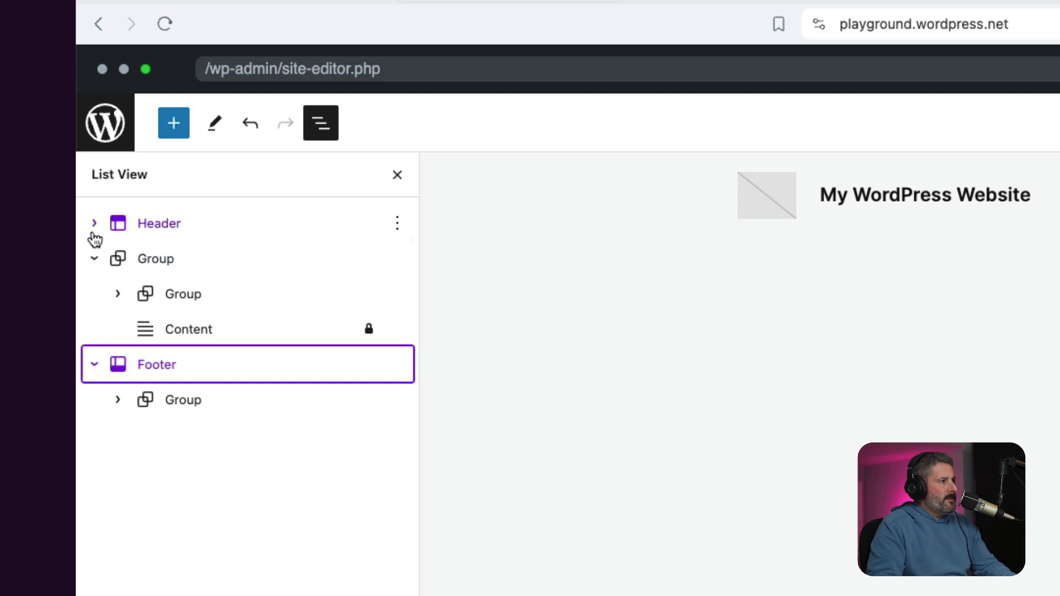
click(94, 223)
click(264, 230)
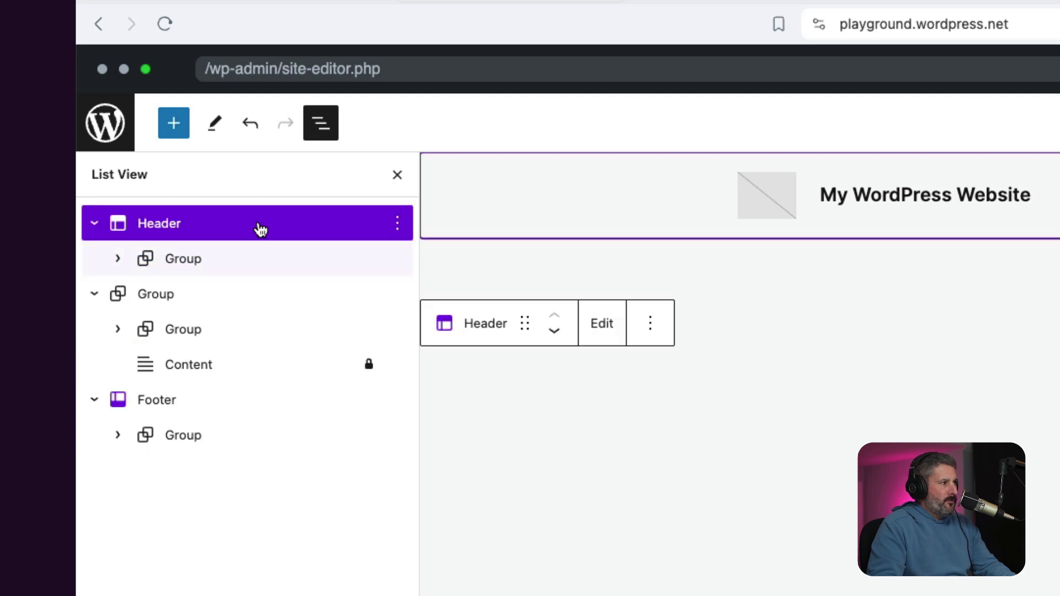
click(397, 223)
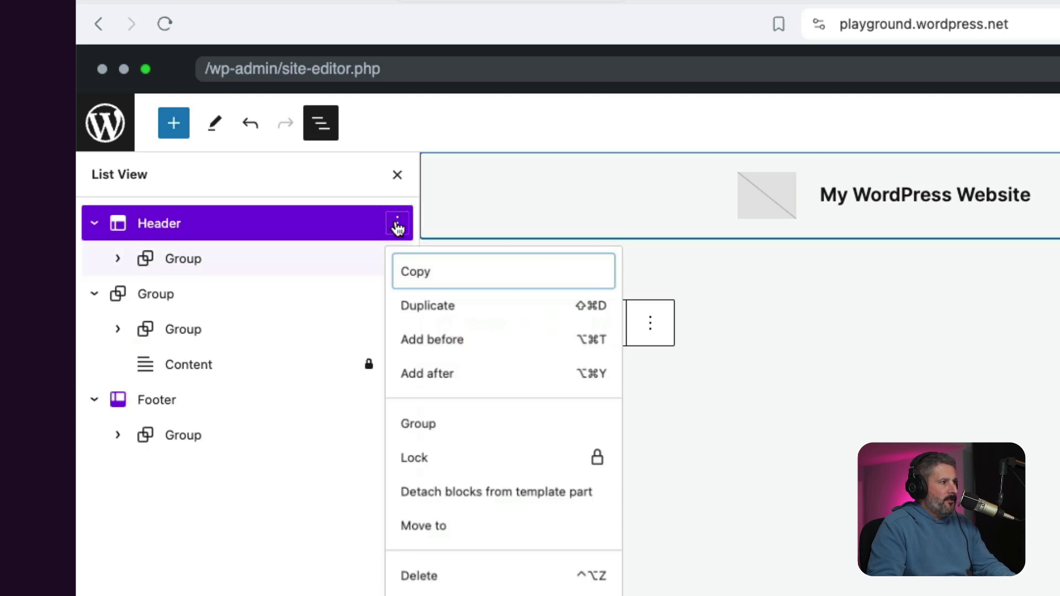
click(448, 589)
click(300, 332)
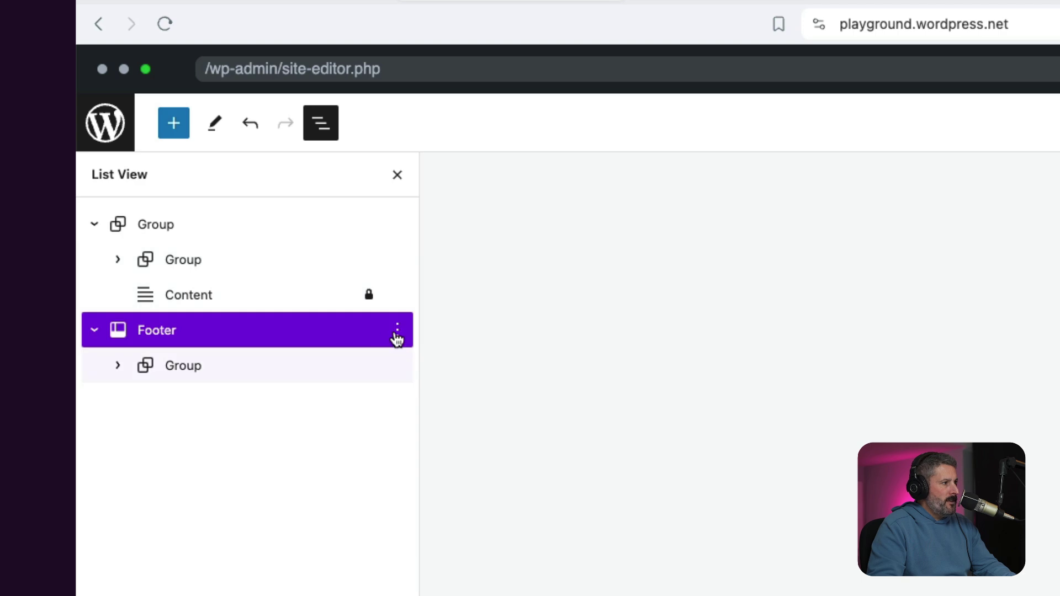
click(397, 330)
click(448, 593)
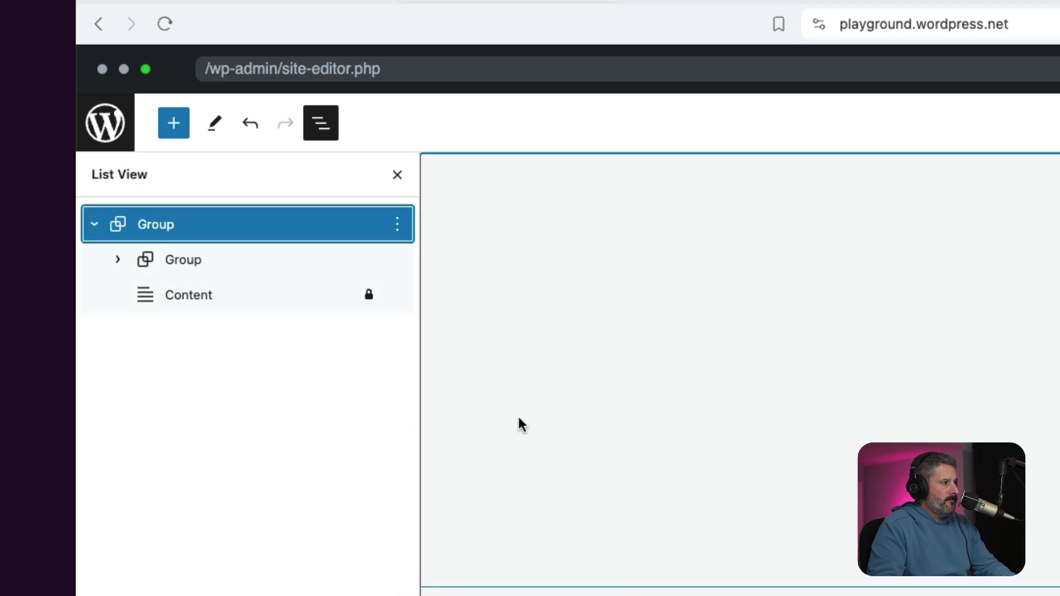
Delete the inner Group holding title, spacers and featured image, then save the template
click(245, 298)
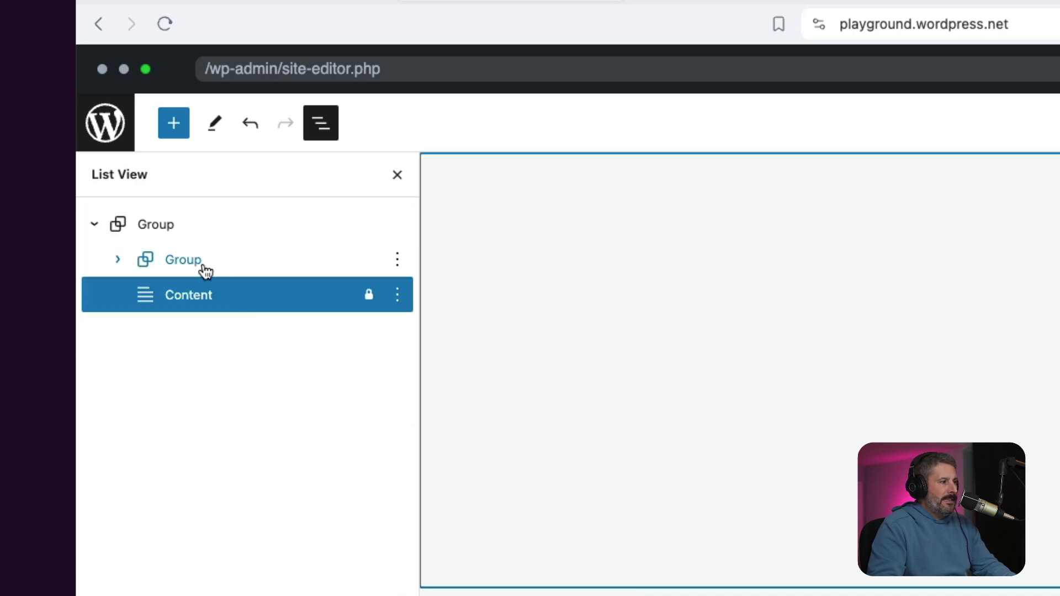
click(117, 260)
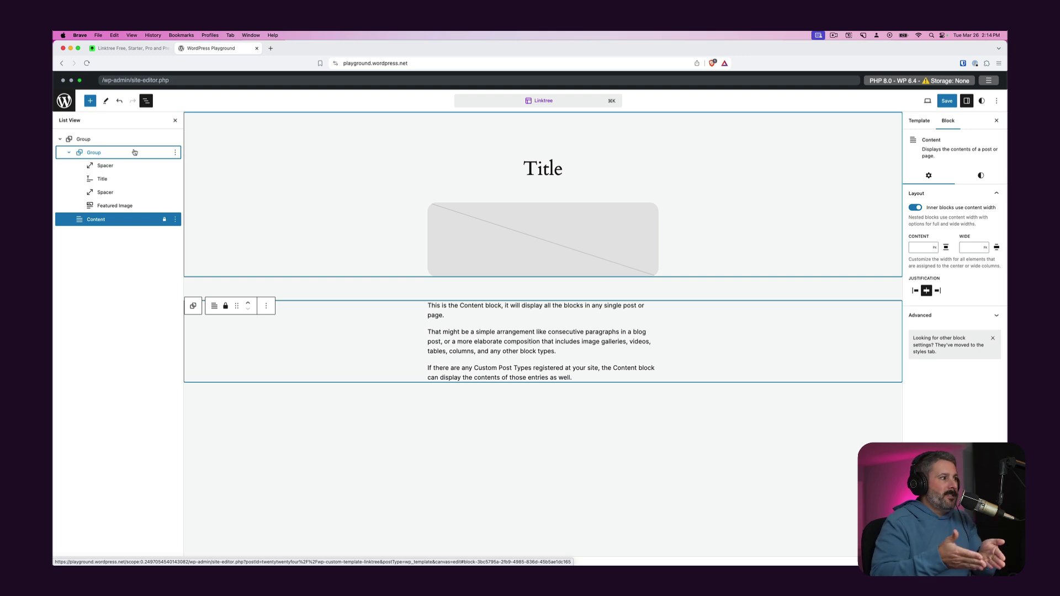
click(134, 152)
click(175, 152)
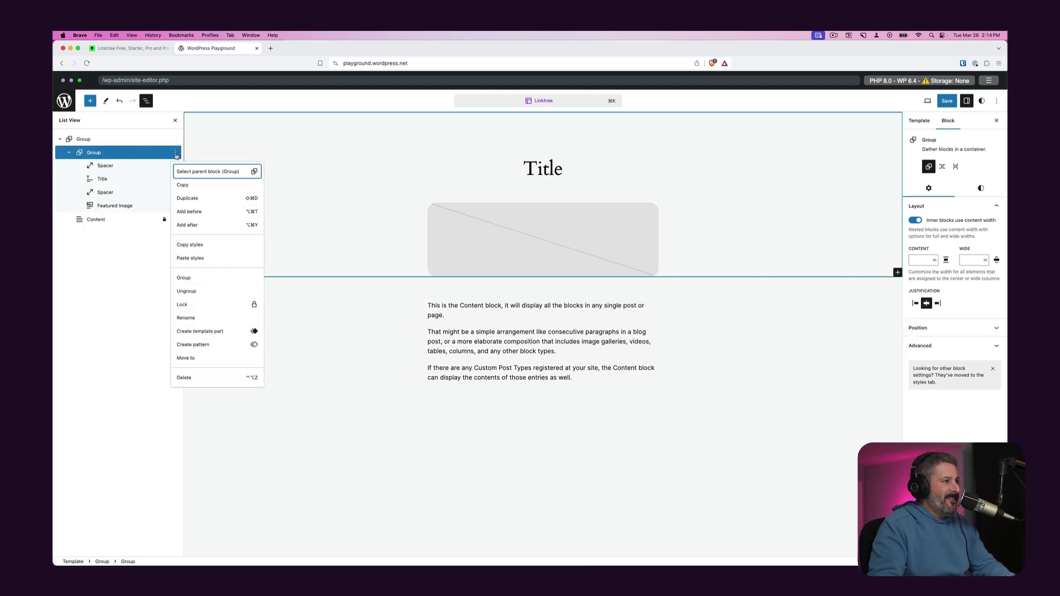
click(187, 377)
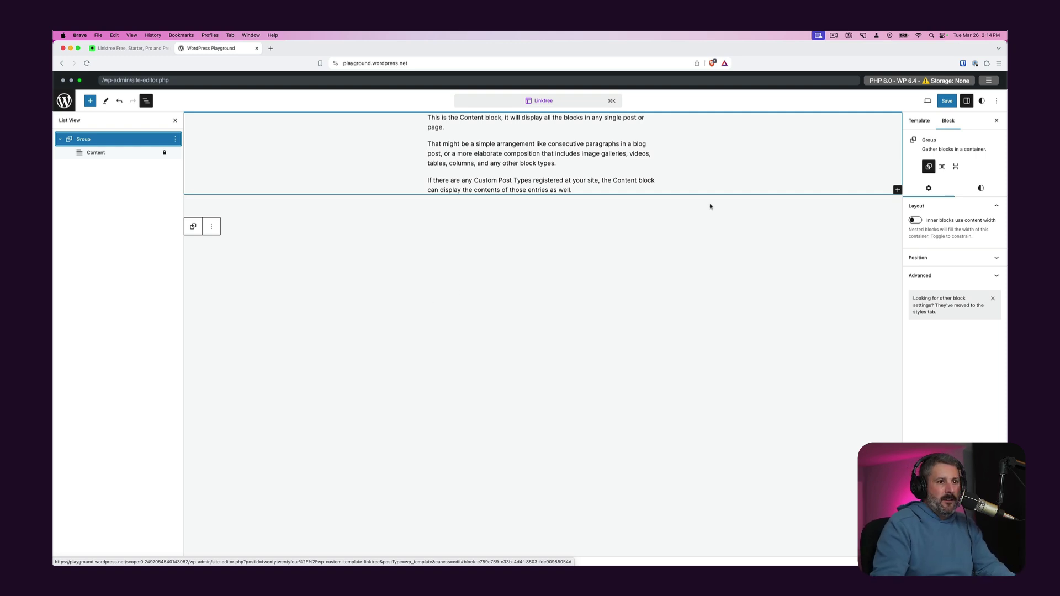
click(947, 101)
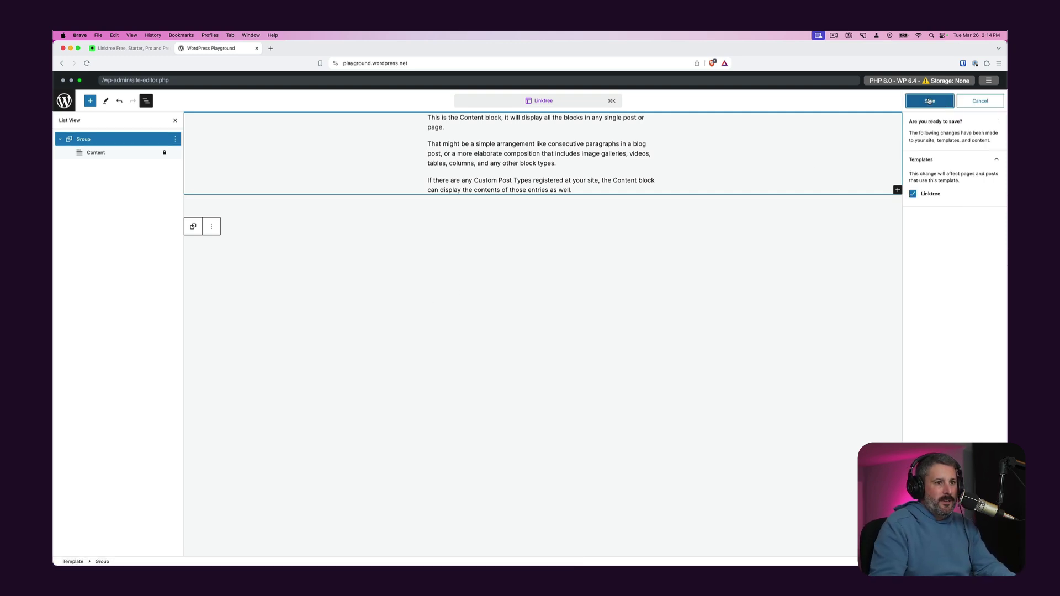
click(929, 101)
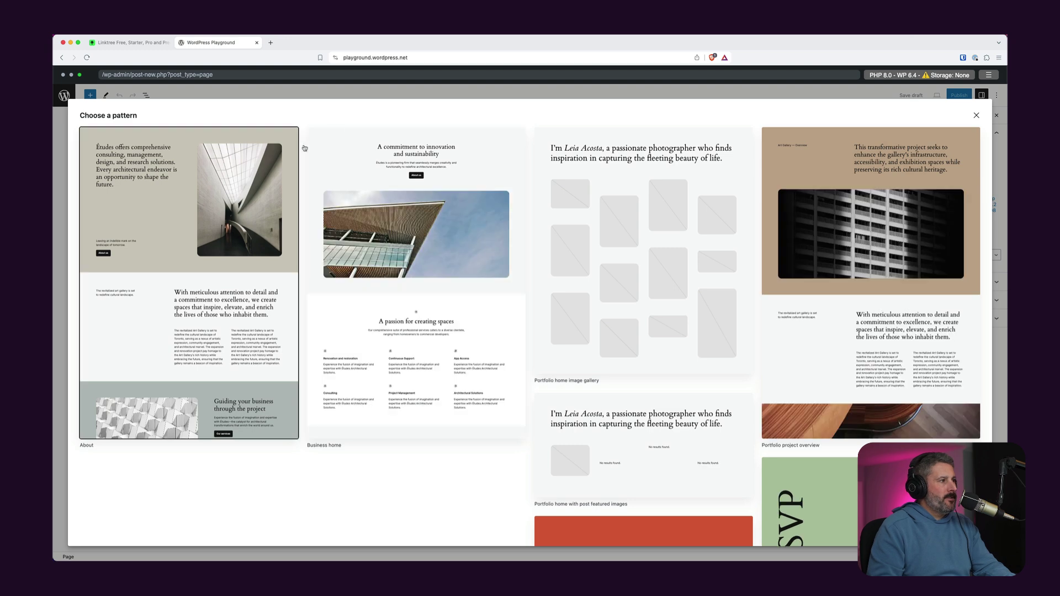
Start a blank new page titled 'Linktree' and place the cursor in its first paragraph
key(Escape)
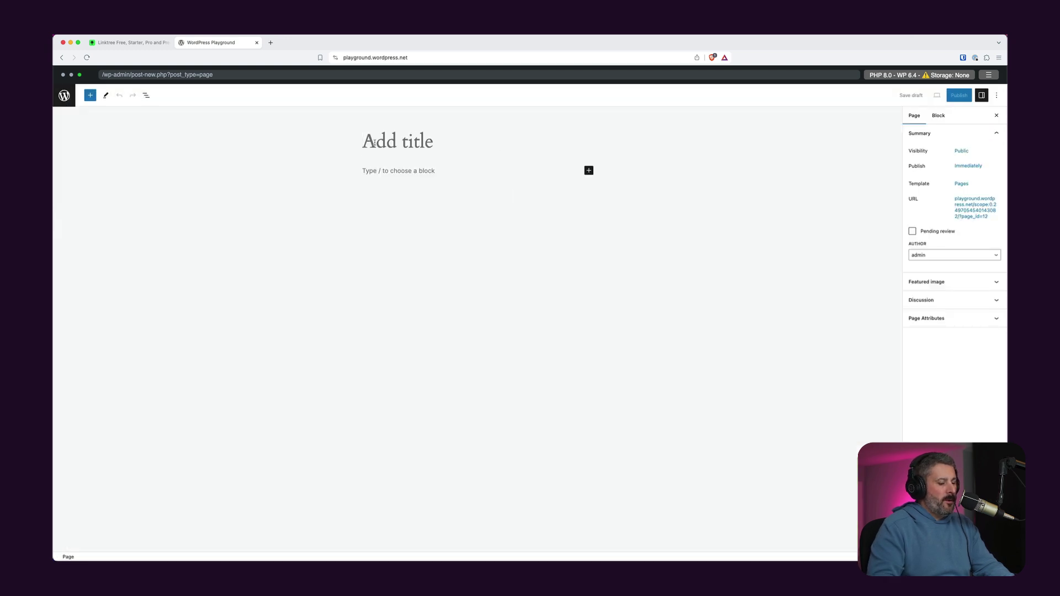
text(Linktree)
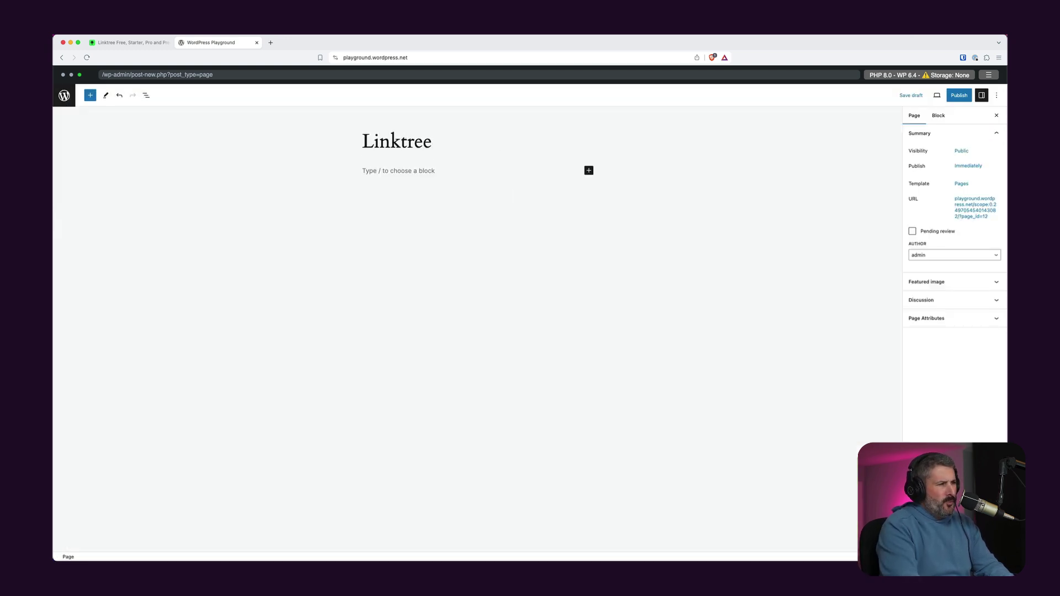
click(378, 169)
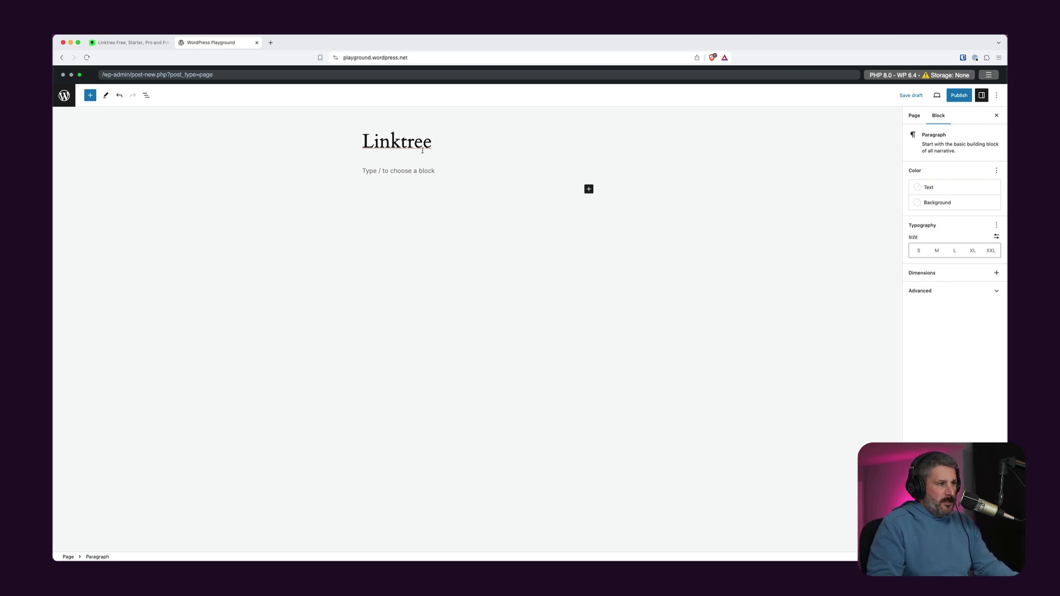
Turn the empty paragraph below the title into a plain Group block
click(147, 95)
click(455, 170)
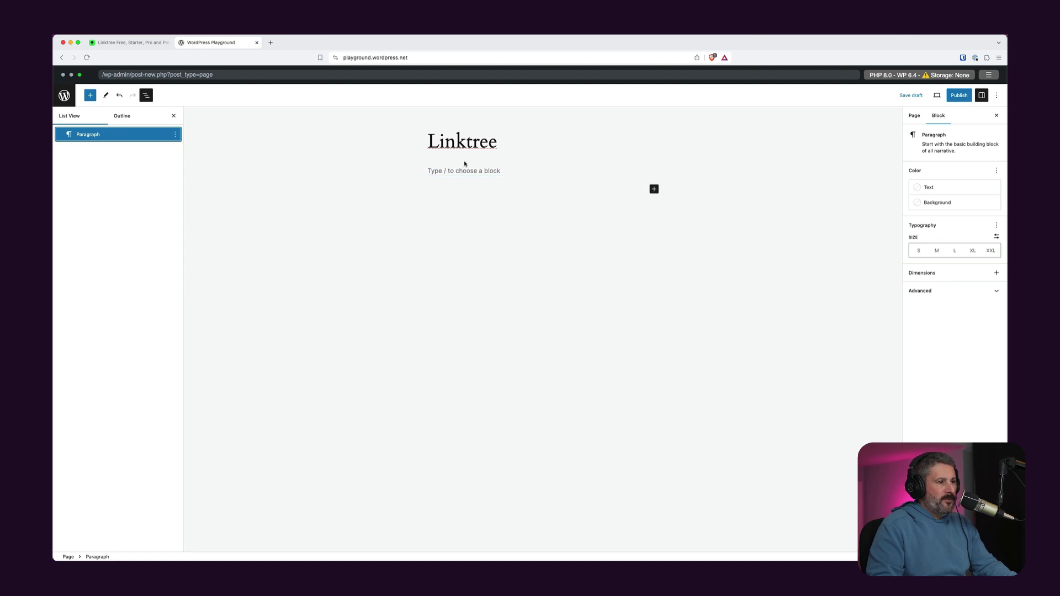
click(436, 171)
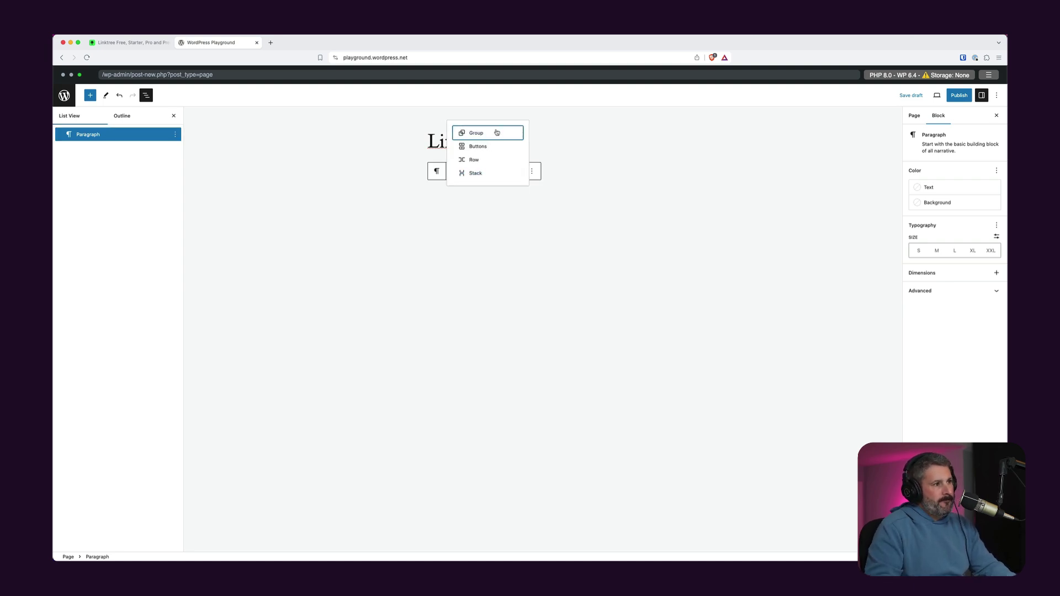
click(494, 133)
click(514, 196)
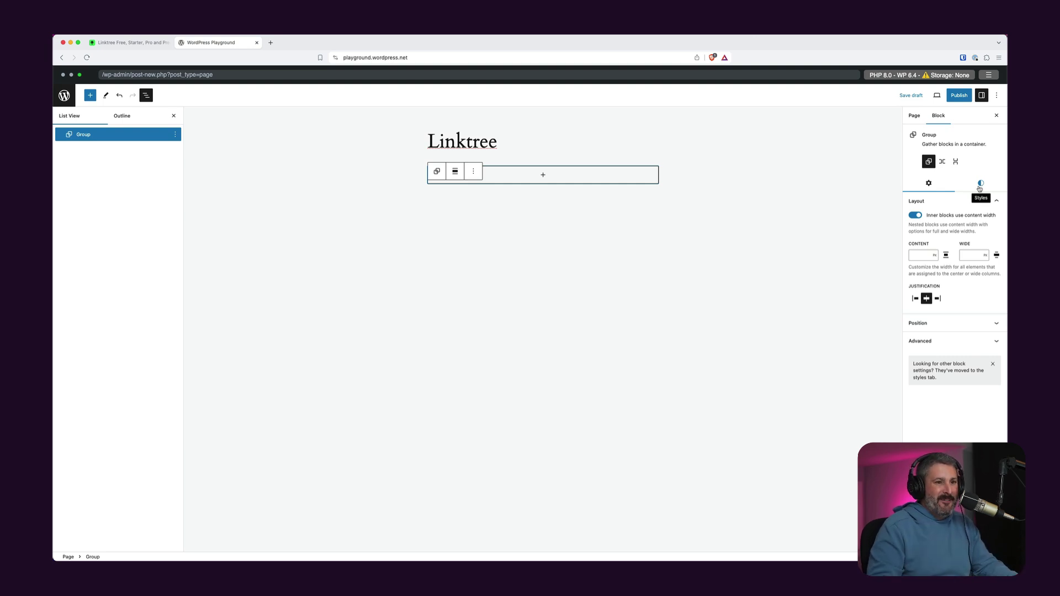
Give the Group the Accent background #CFCABE and padding of 2 on top and sides
click(980, 189)
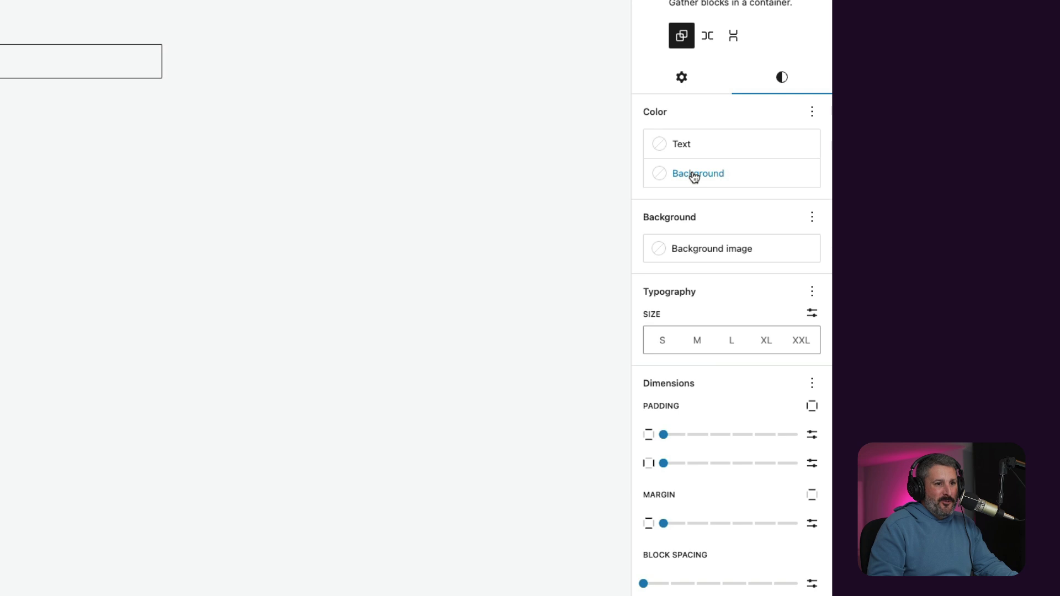
click(695, 174)
click(604, 335)
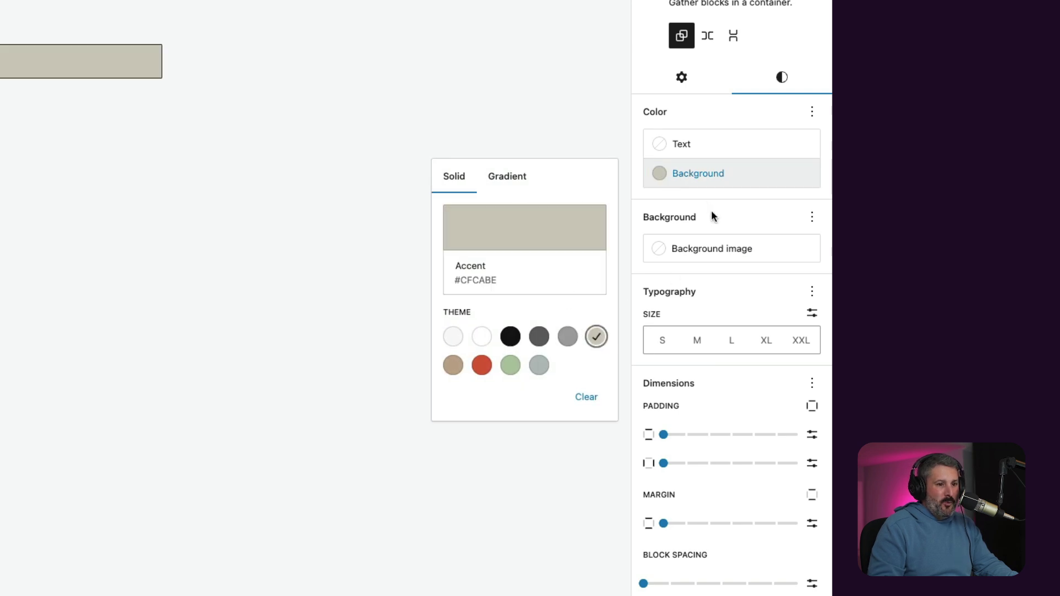
drag(667, 438, 709, 435)
drag(665, 464, 706, 464)
Set the Group's border colour to the dark grey theme swatch
scroll(709, 552, down, 5)
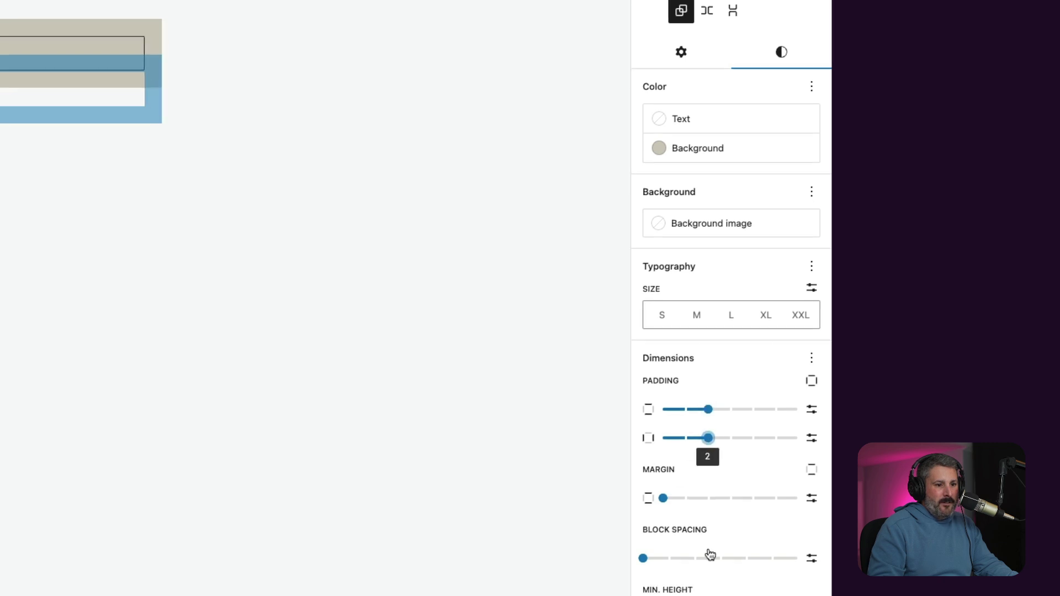
scroll(659, 538, down, 1)
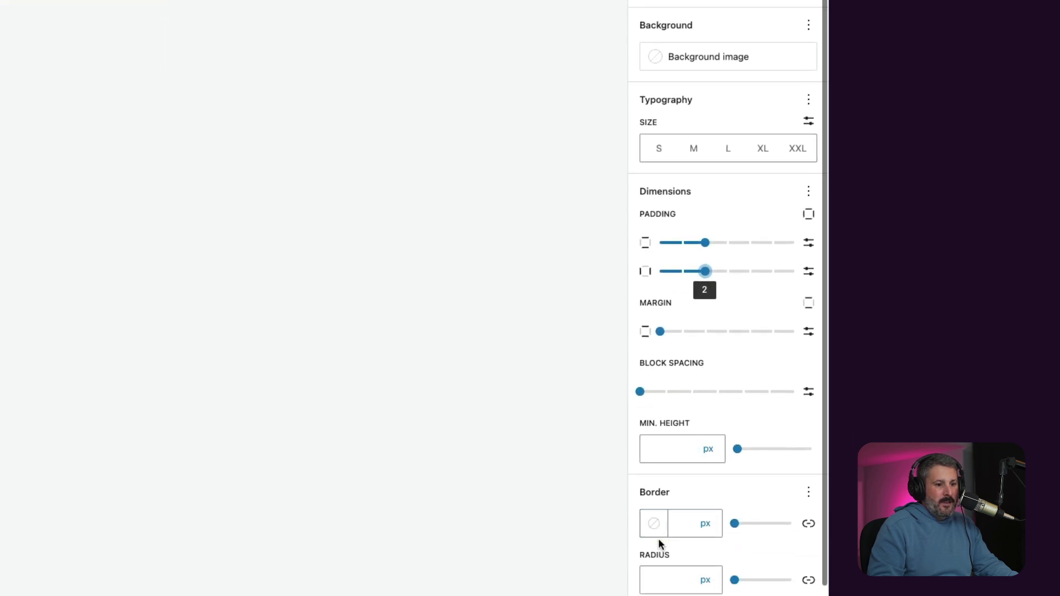
click(654, 513)
click(522, 423)
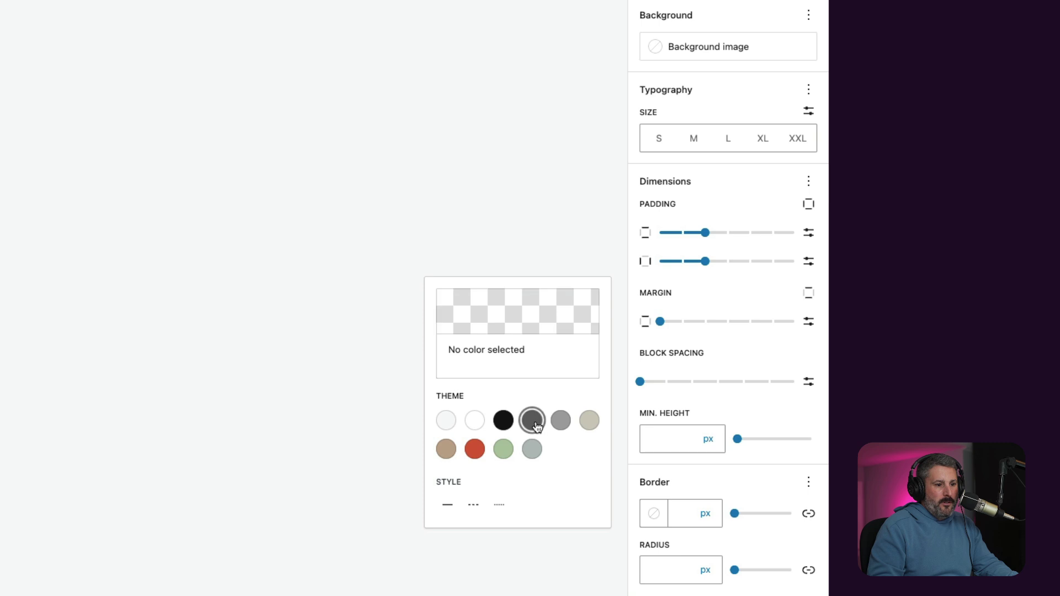
click(686, 512)
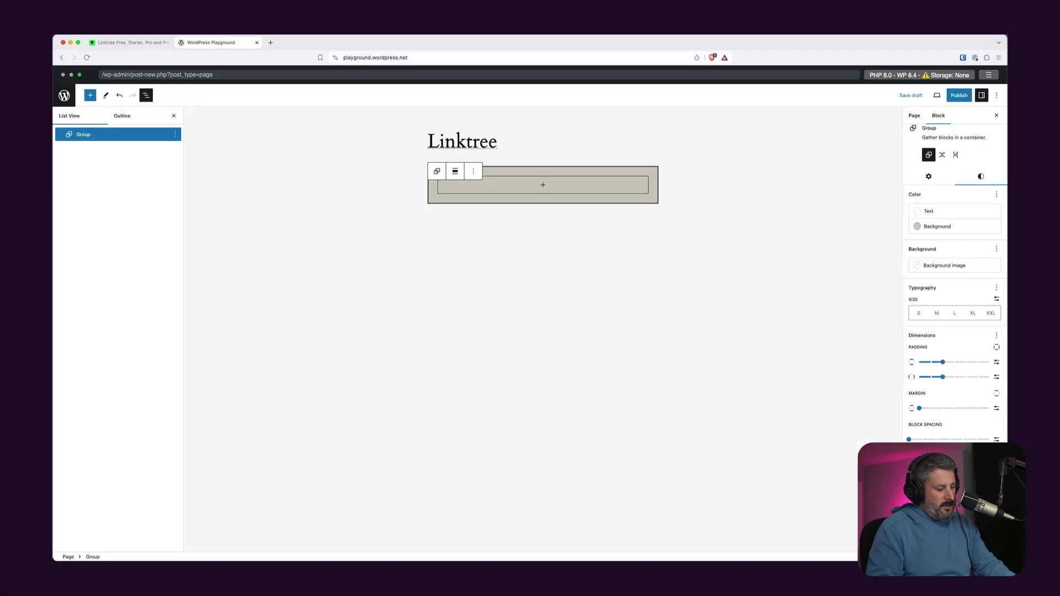
click(834, 455)
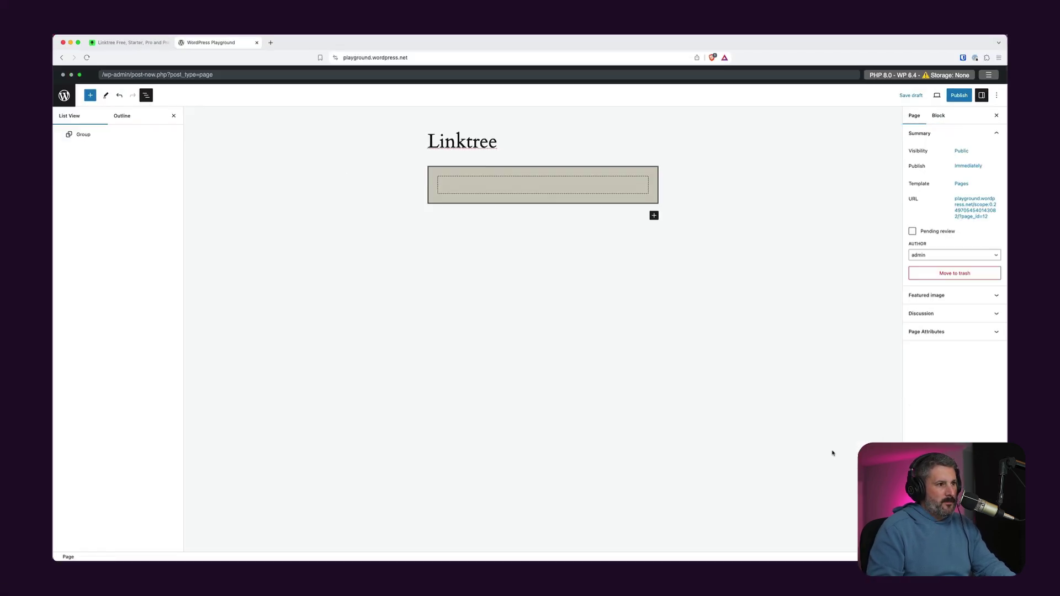
Insert a Buttons block into the Group, justified center with vertical orientation
click(542, 185)
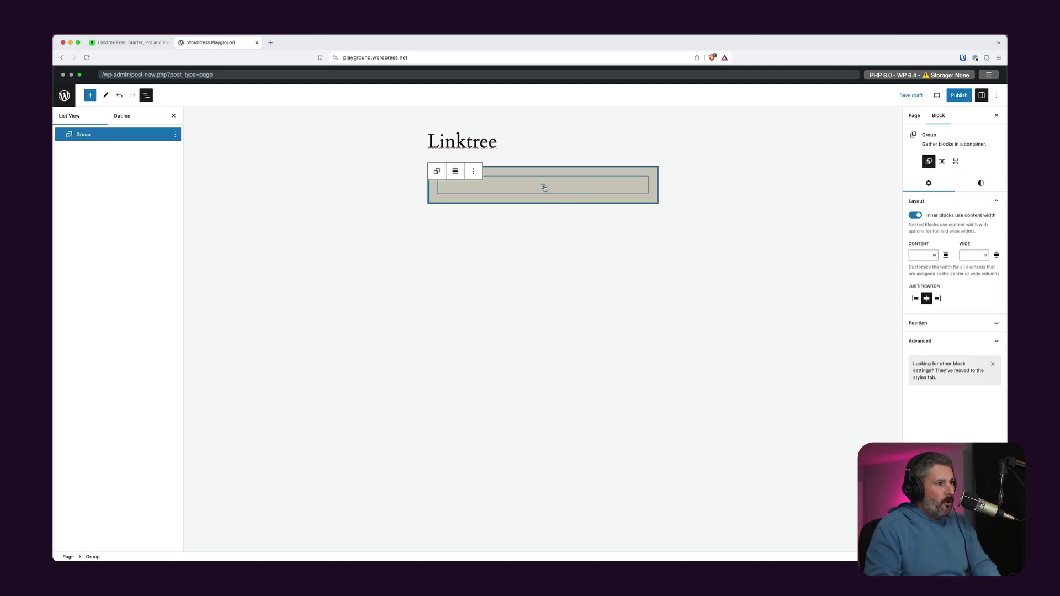
click(542, 186)
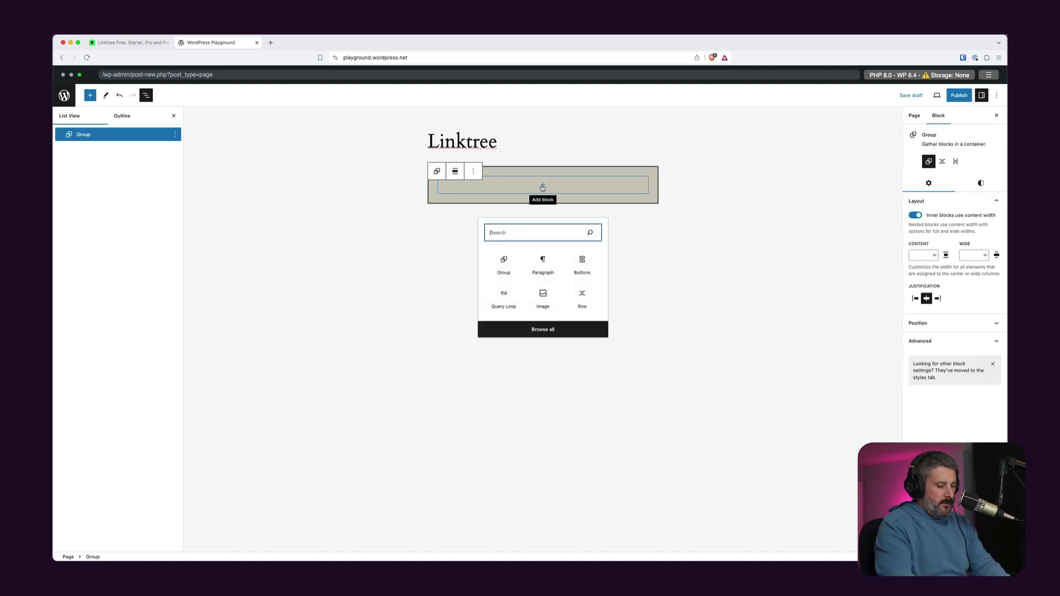
text(butt)
click(507, 263)
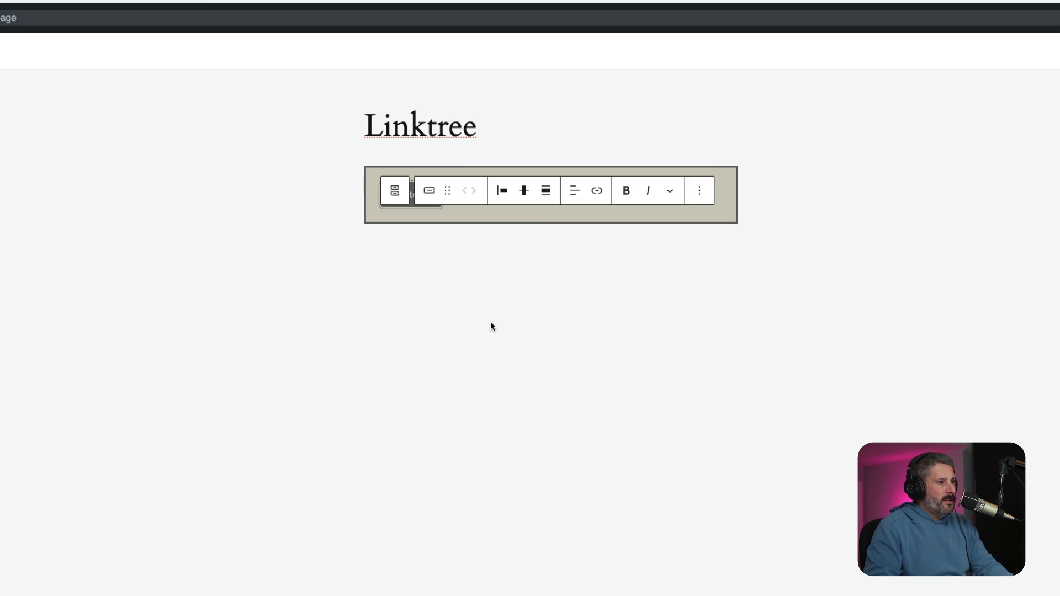
click(395, 191)
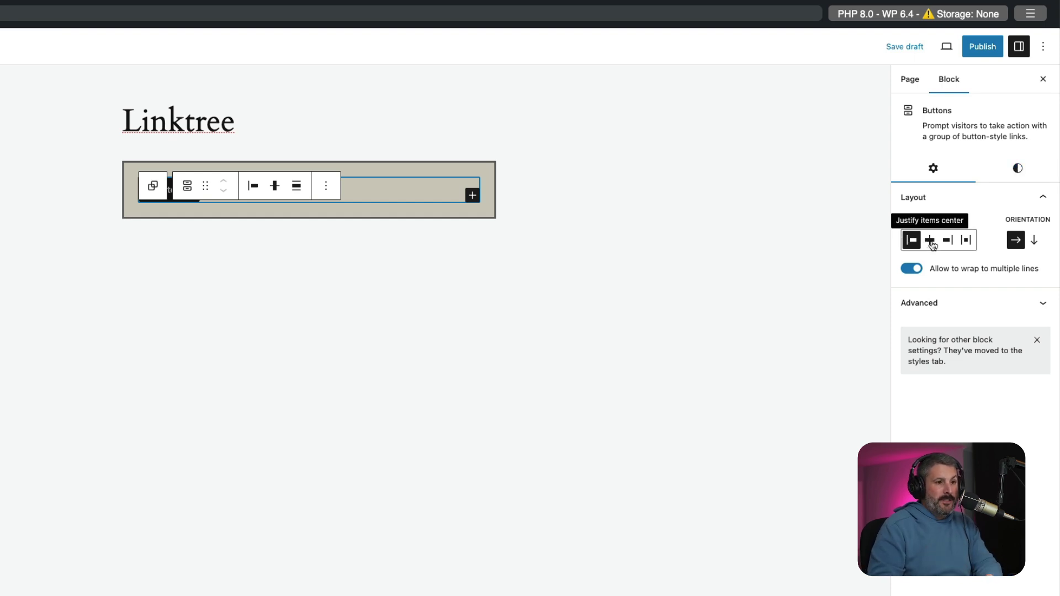
click(931, 242)
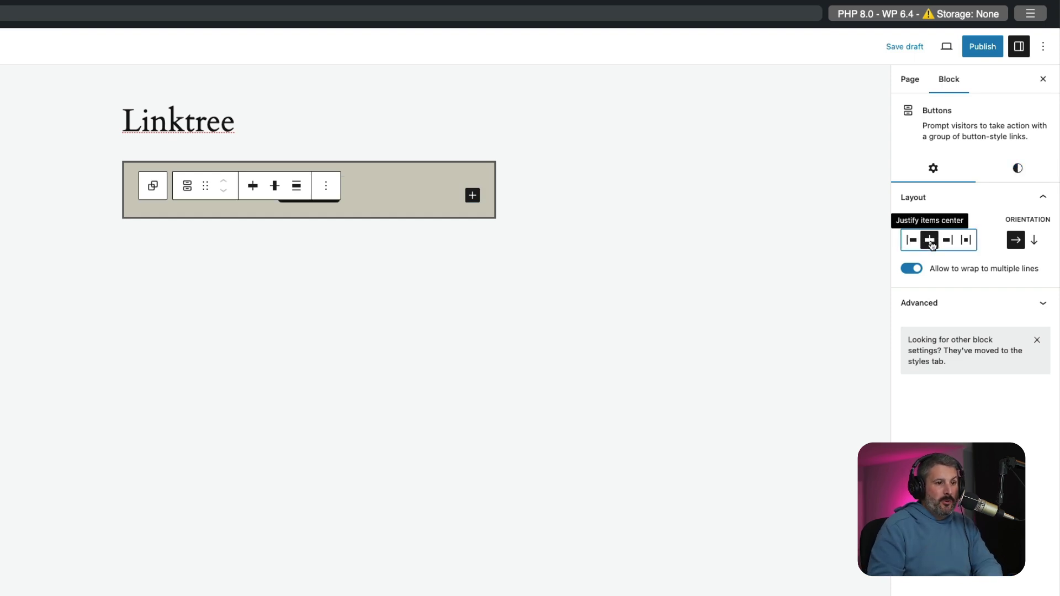
click(1039, 244)
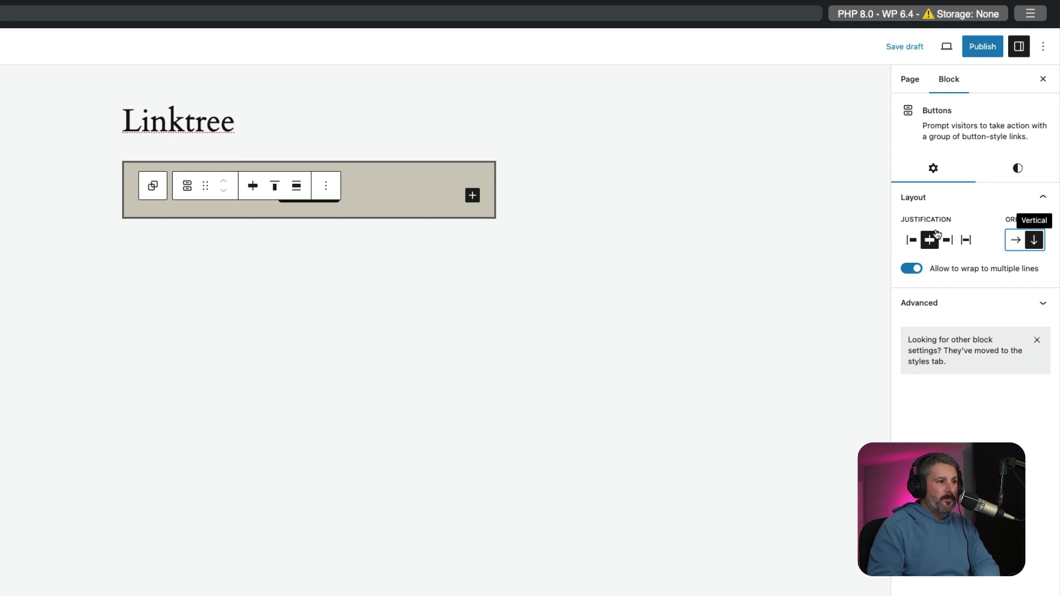
Set the single button's width to 75%
click(5, 204)
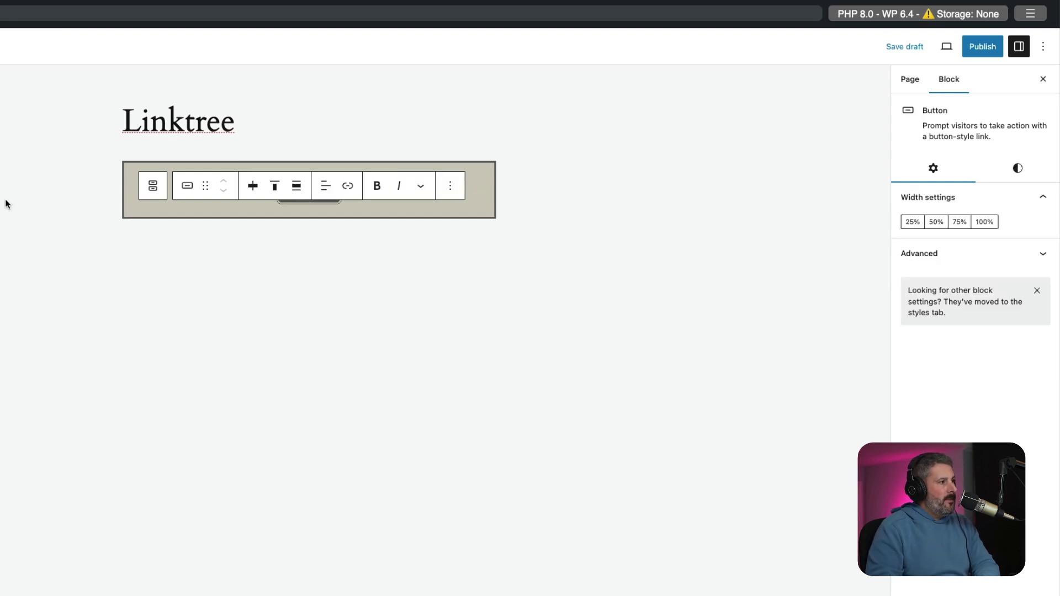
click(959, 226)
click(777, 228)
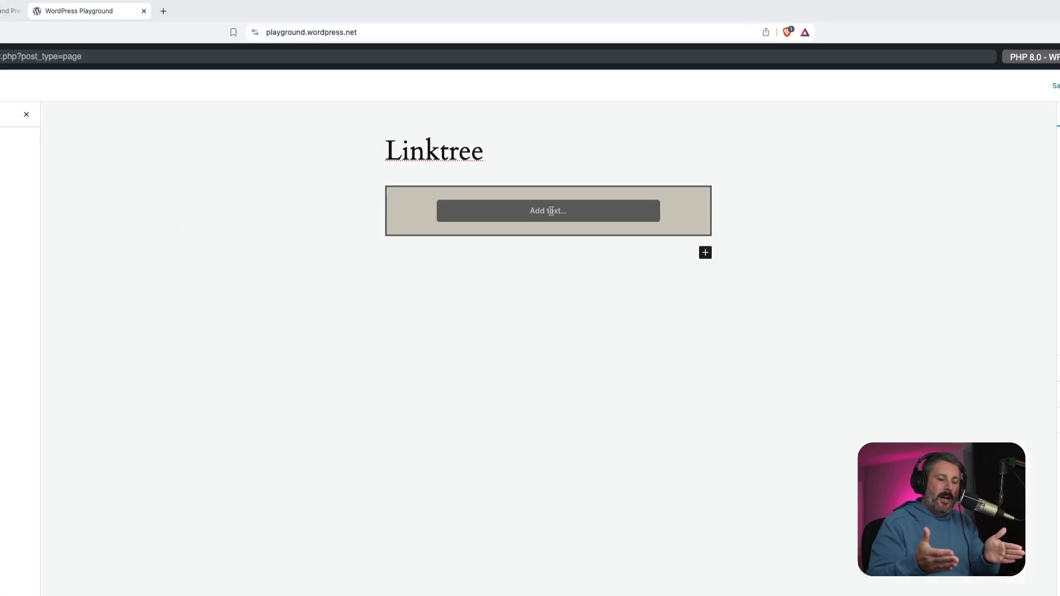
click(25, 160)
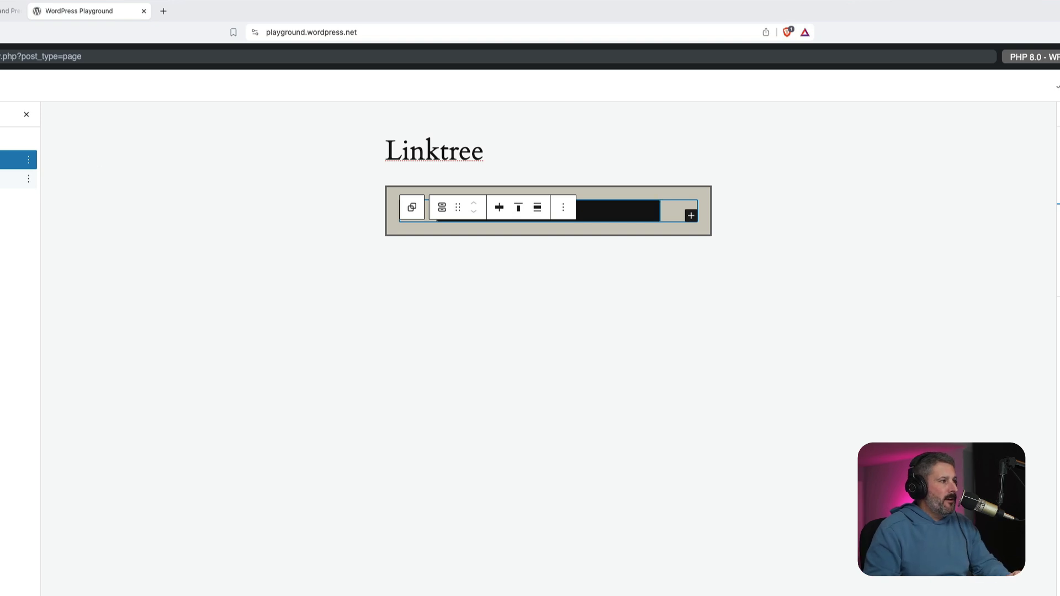
click(17, 179)
click(16, 159)
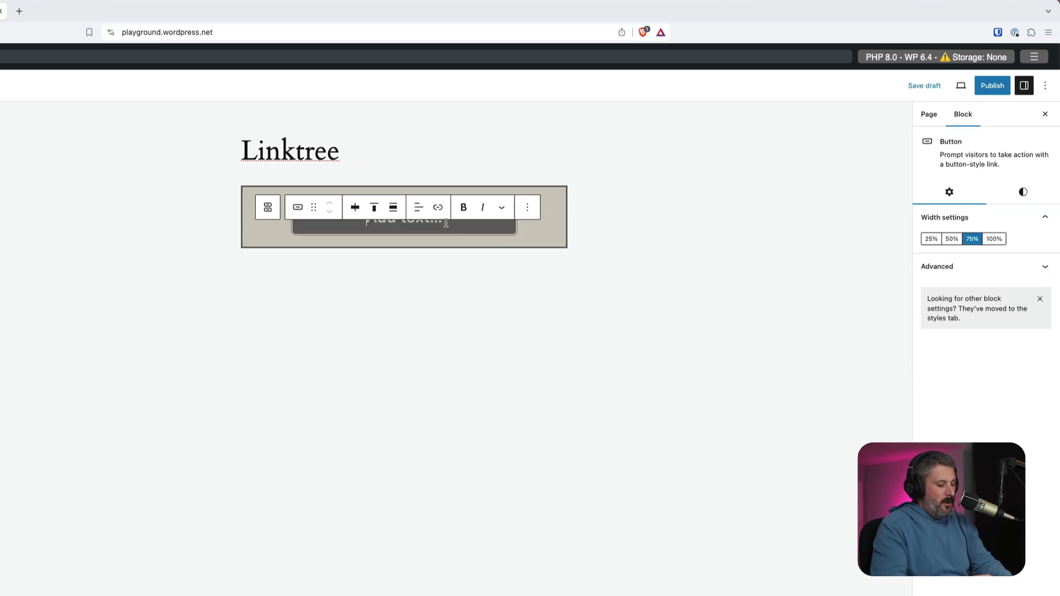
Label four stacked buttons Link 1, Link 2, Link 3 and Link 4, then publish
text(Link )
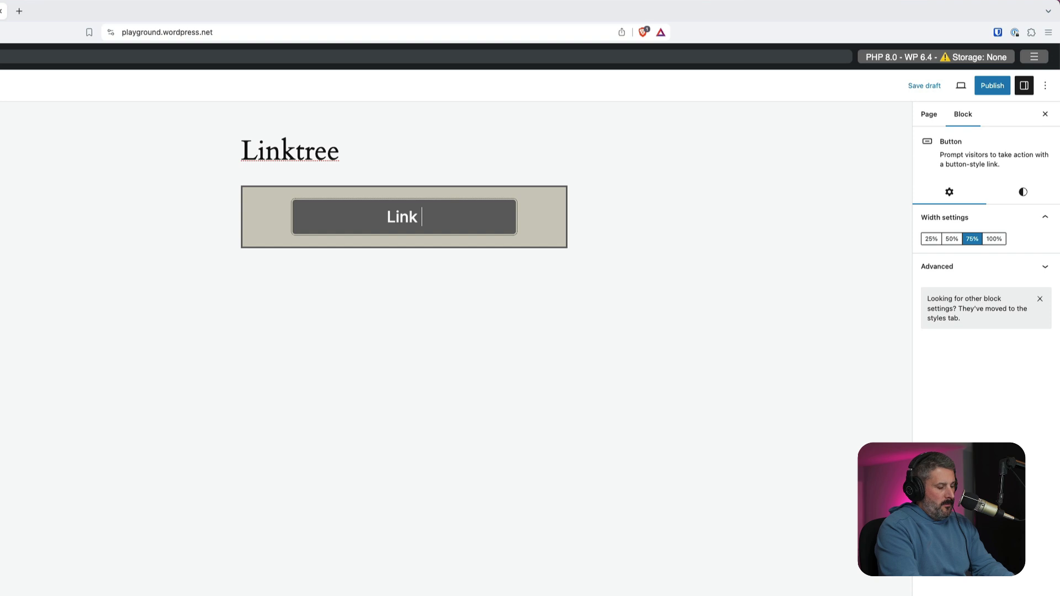
text(1)
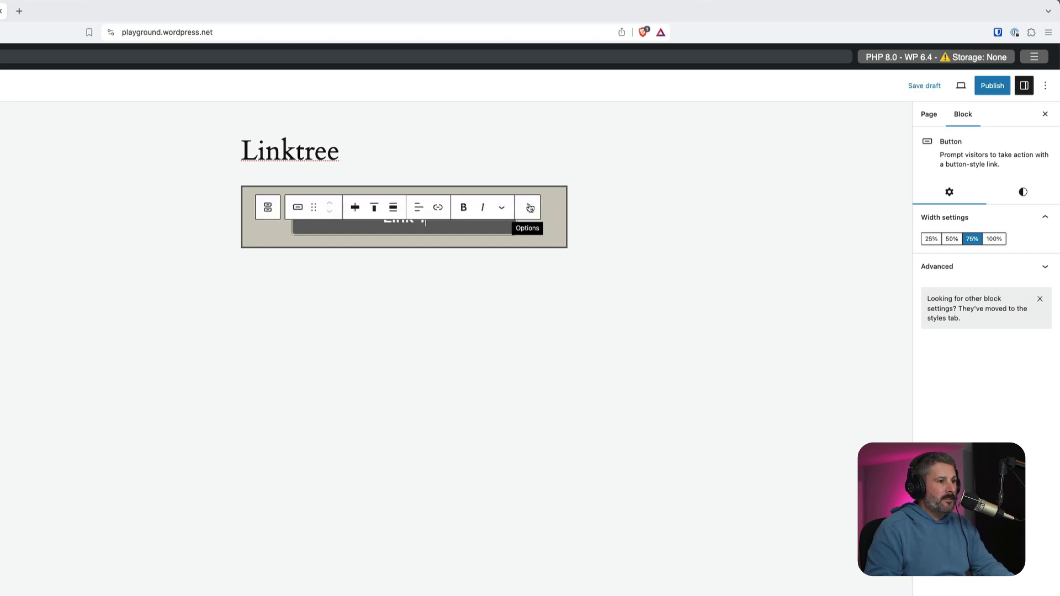
key(Return)
text(Li)
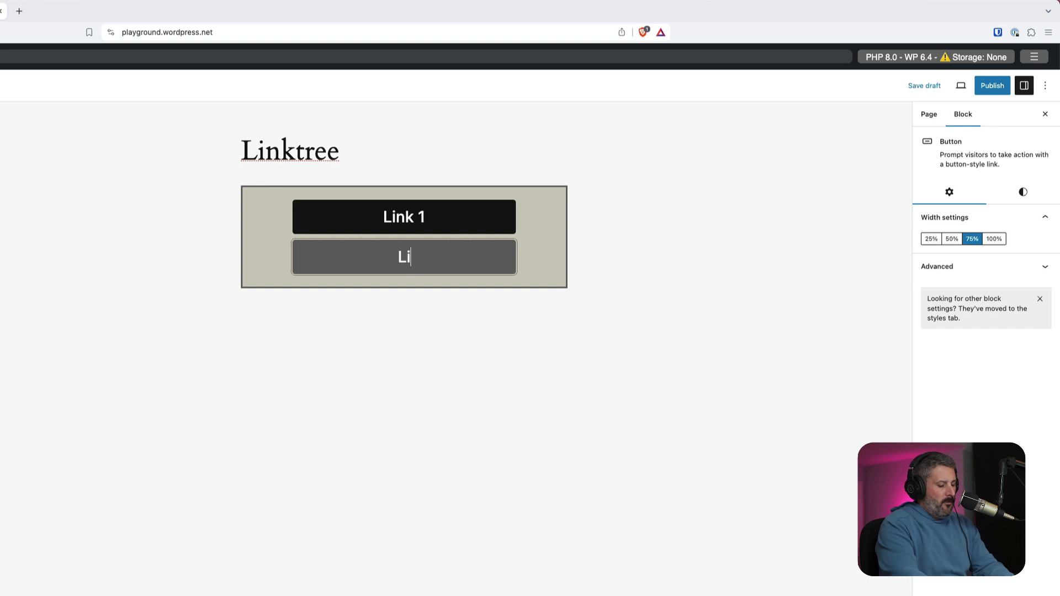
text(nk 2)
key(Return)
text(Lin)
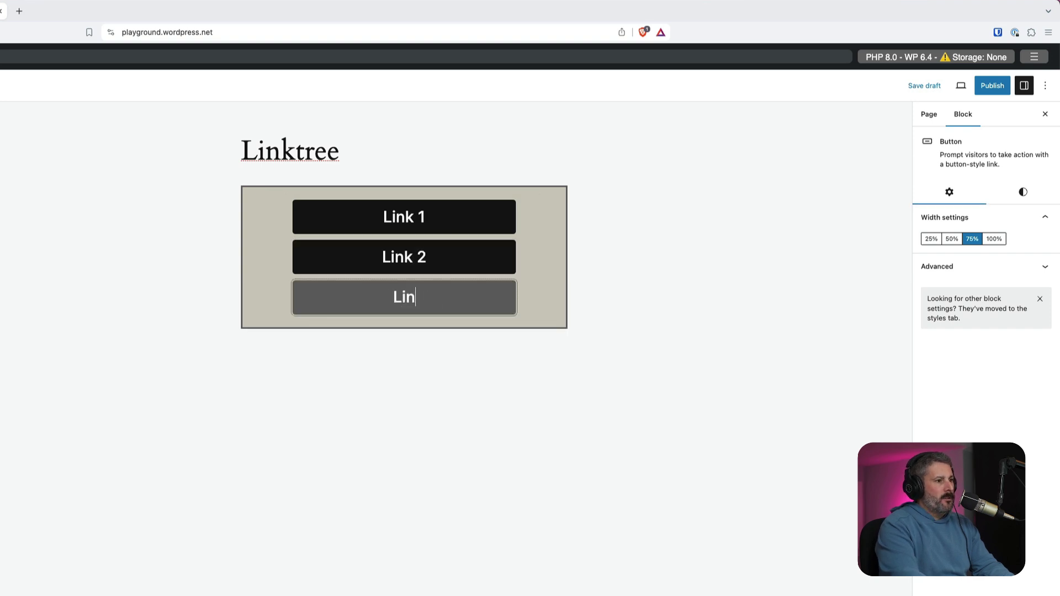
text(k 3)
key(Return)
text(Li)
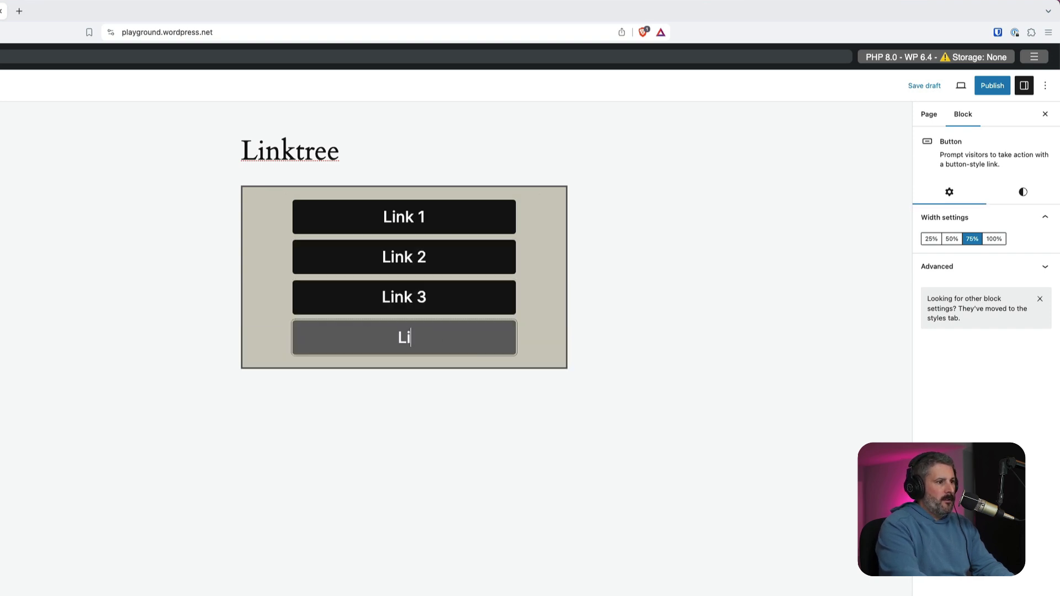
text(nk 4)
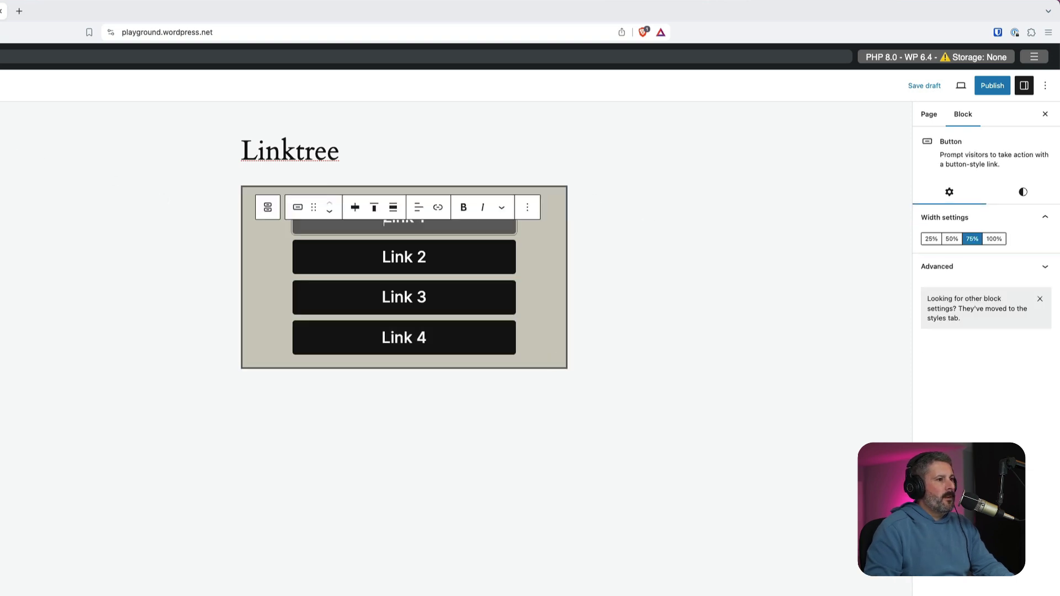
click(992, 86)
Confirm publishing, view the live Linktree page, and open the site editor from it
click(971, 89)
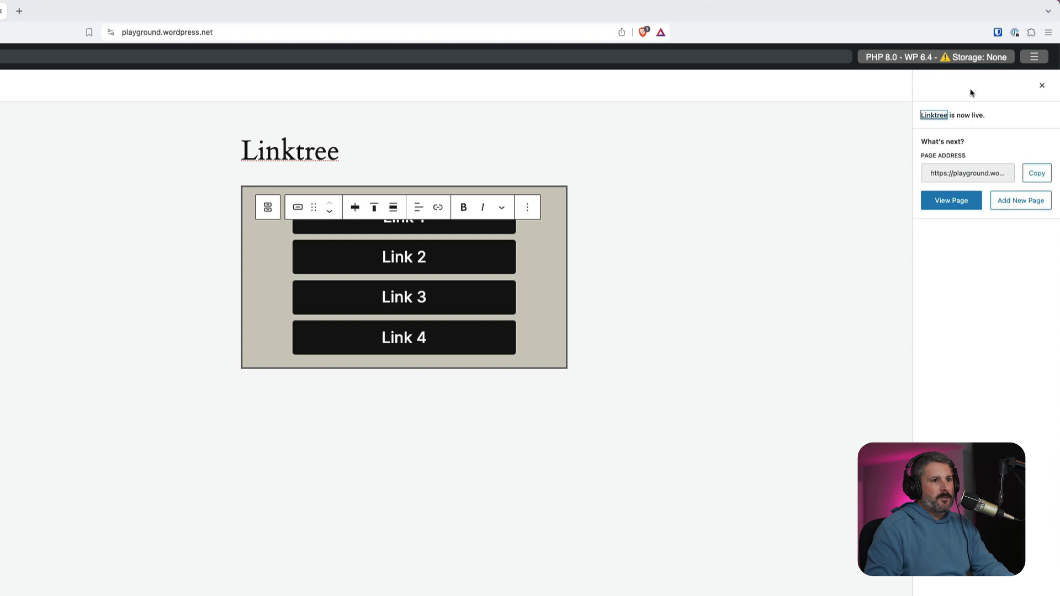
click(952, 202)
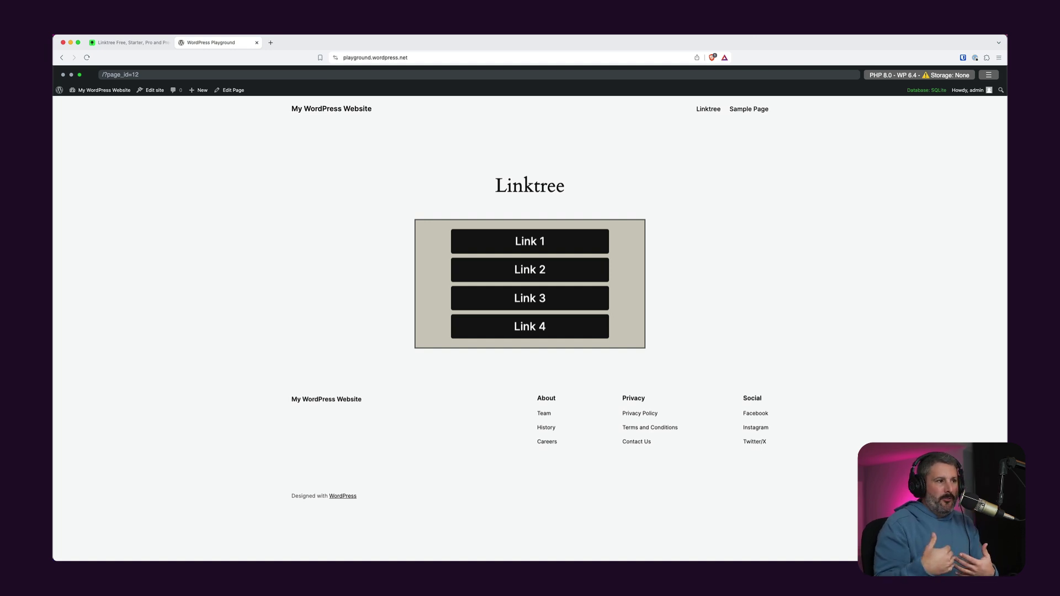
click(157, 91)
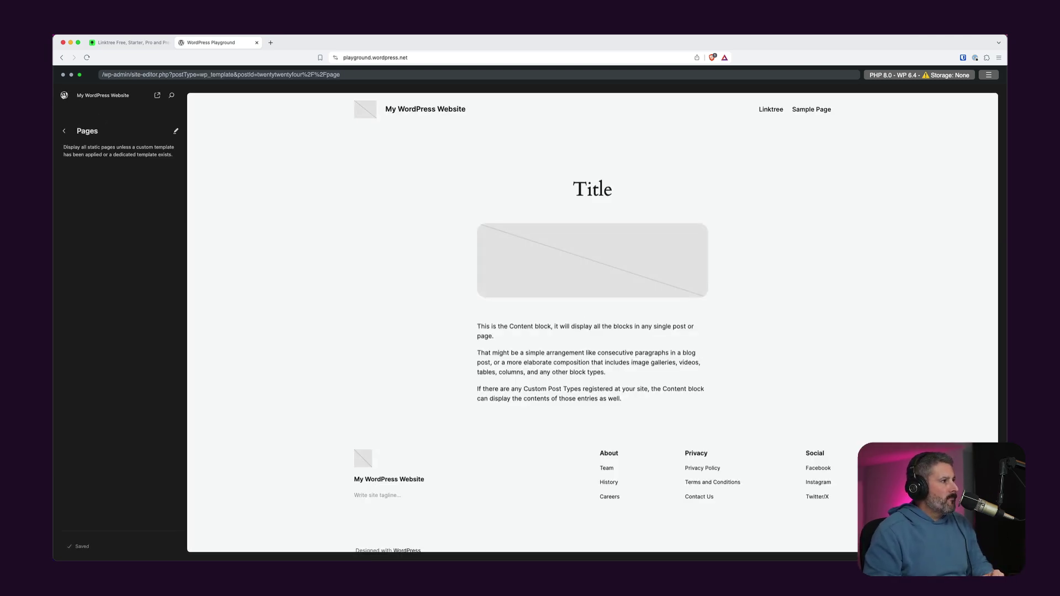
Reopen the Linktree page from All Pages and preview it at Mobile width
click(64, 95)
mouse_move(94, 178)
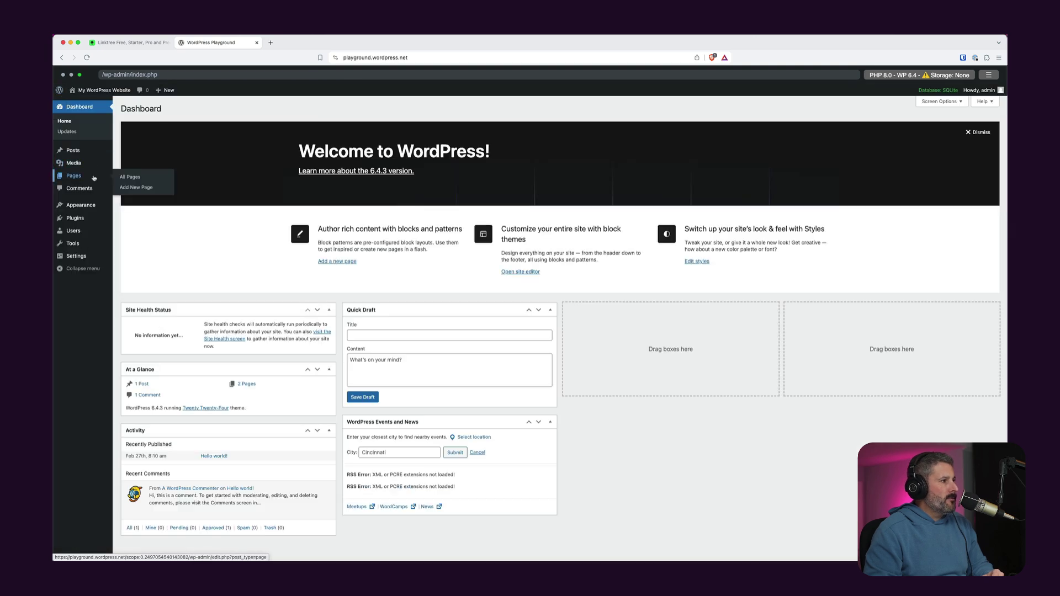
click(139, 177)
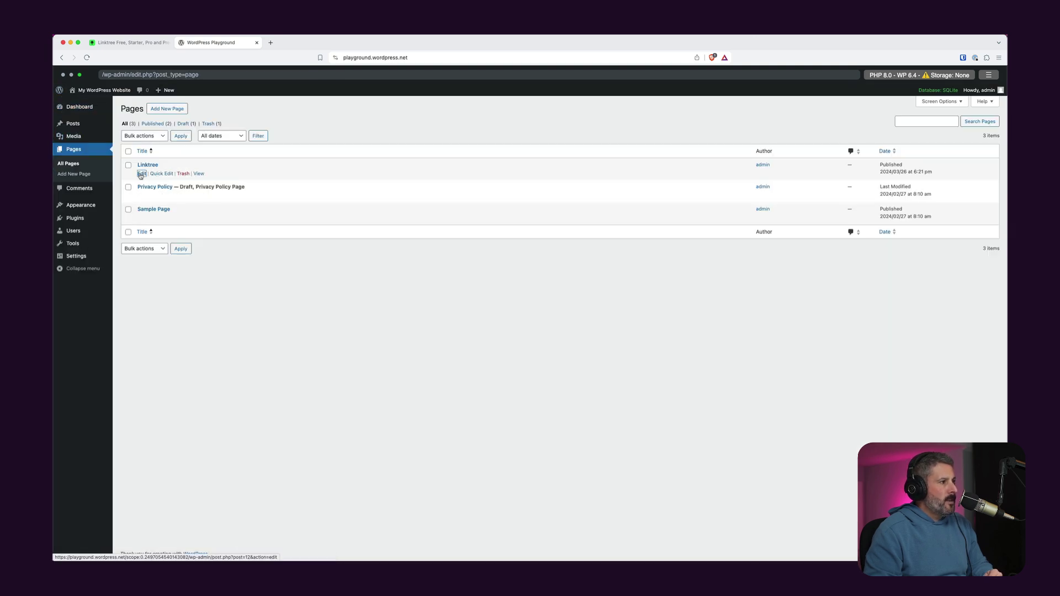
click(145, 174)
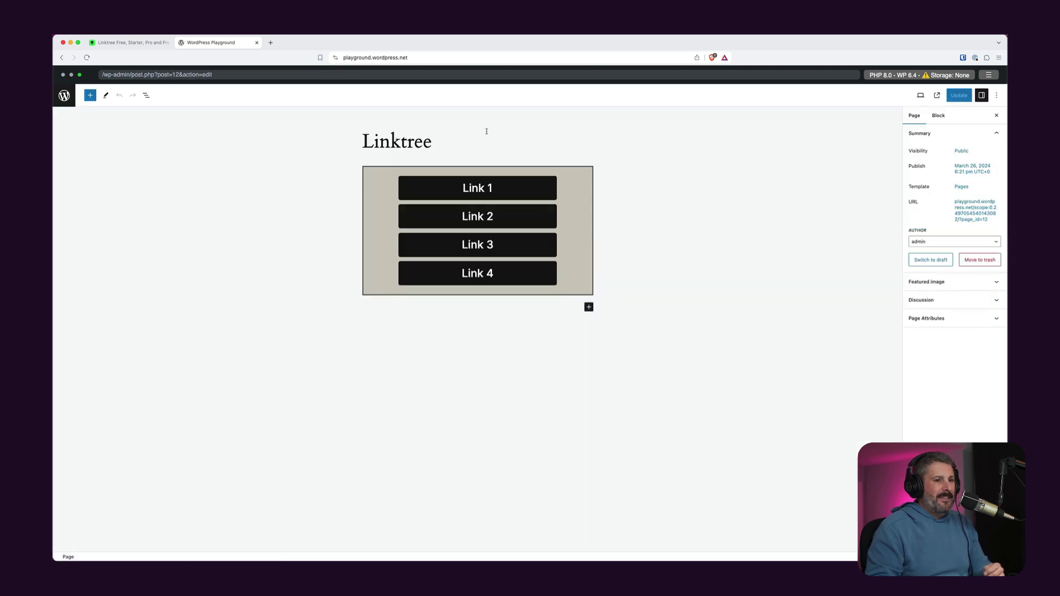
click(921, 95)
click(869, 145)
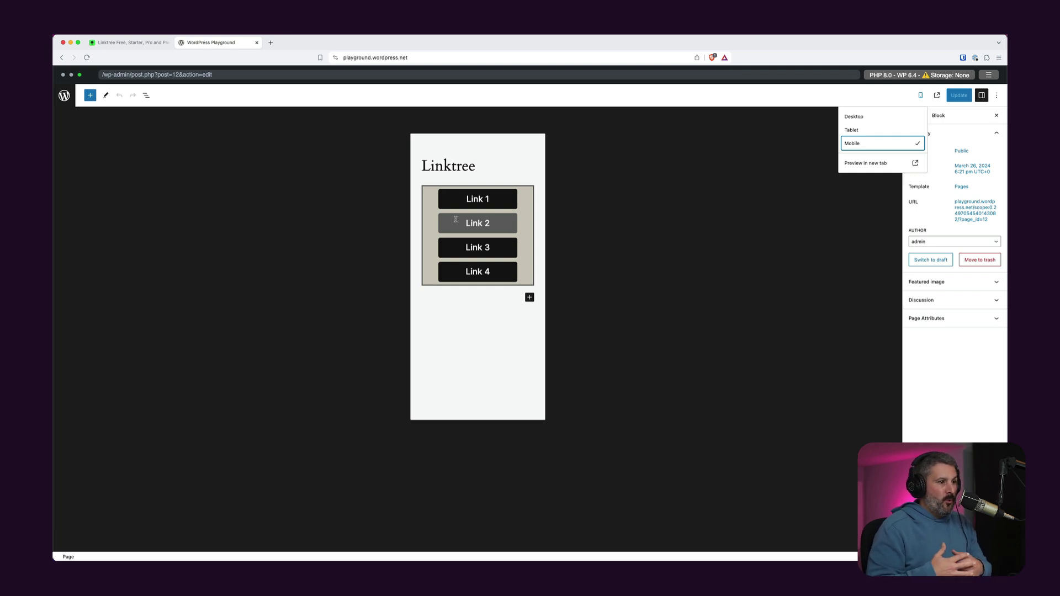
Insert a centred Social Icons block below the link buttons group
click(530, 299)
text(socia)
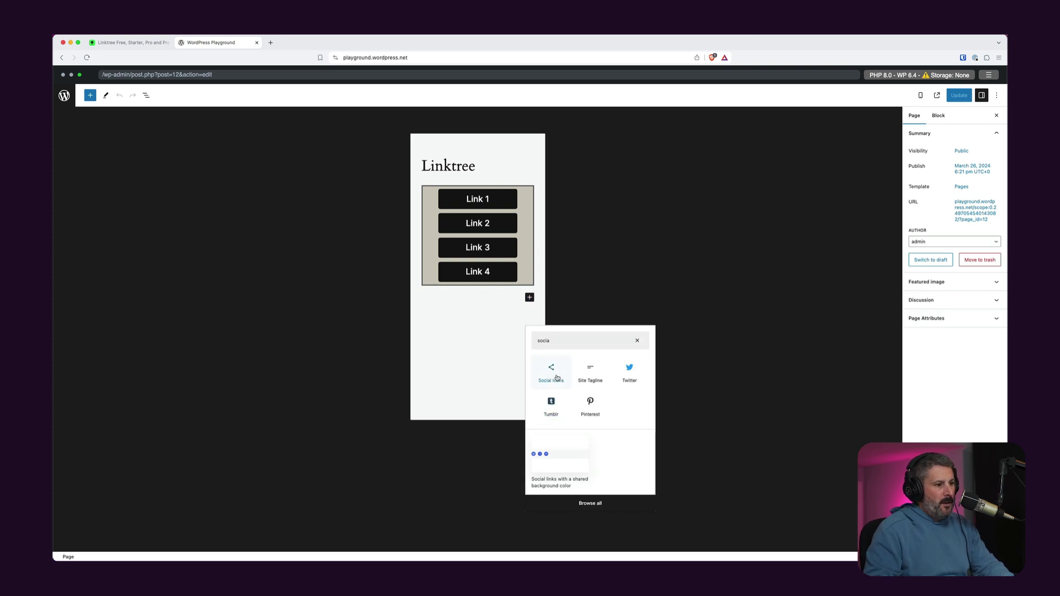
click(551, 371)
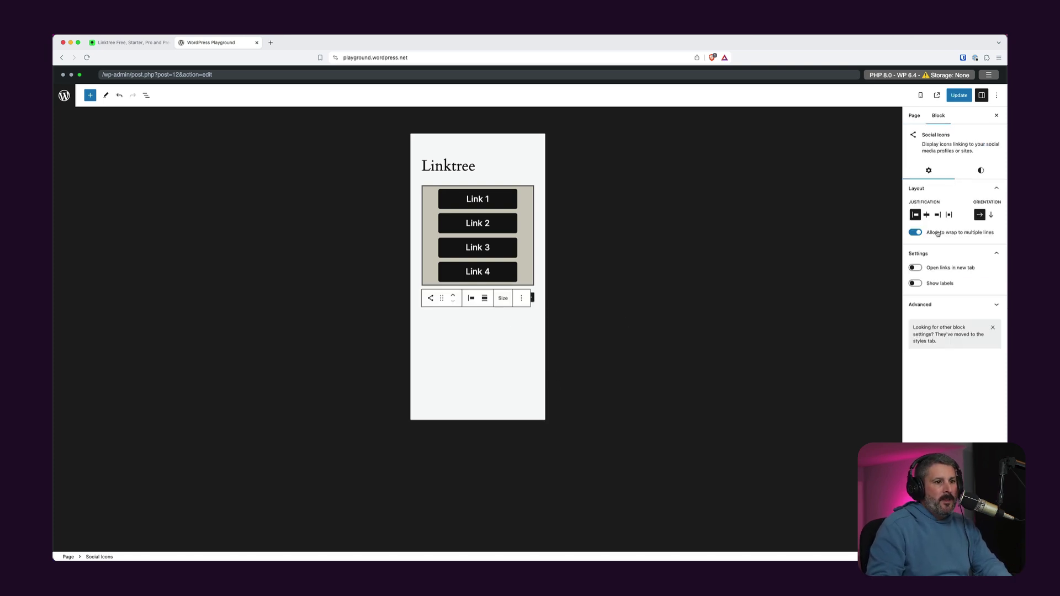
click(927, 215)
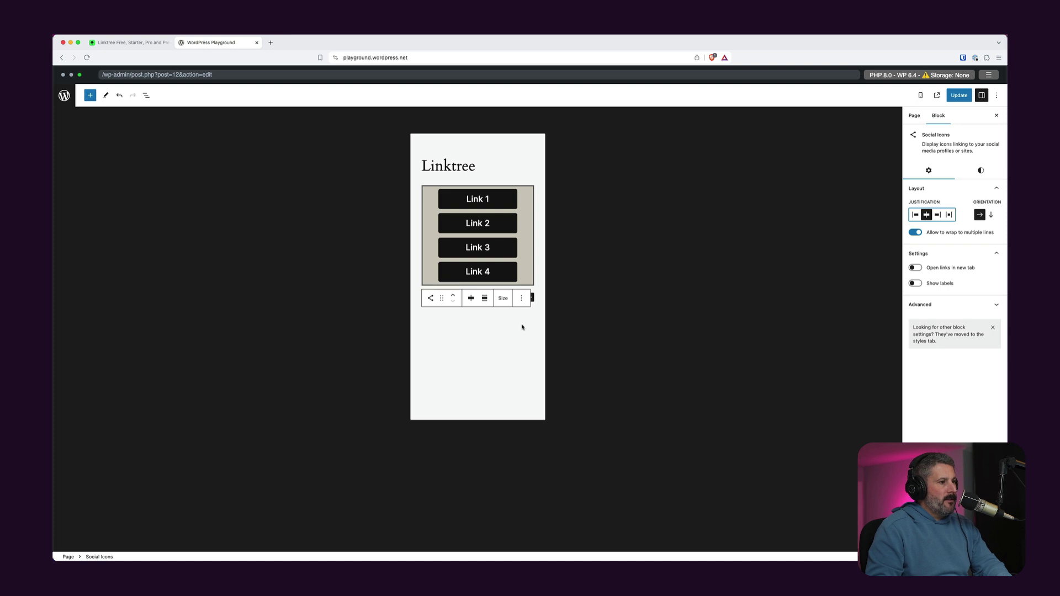
Add Facebook and X icons to the social icons row
click(532, 299)
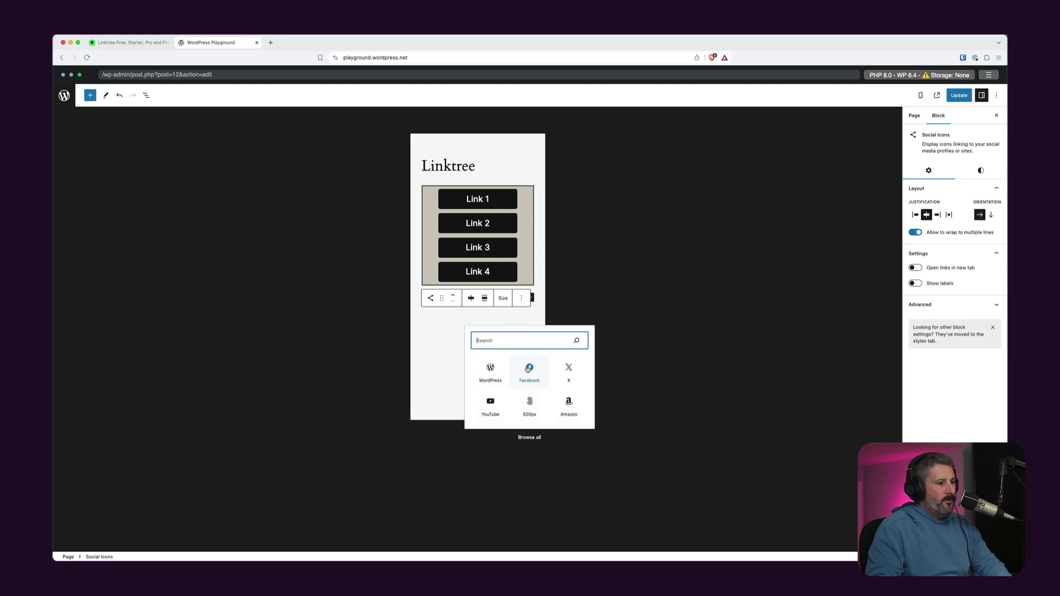
click(526, 366)
click(527, 298)
click(533, 385)
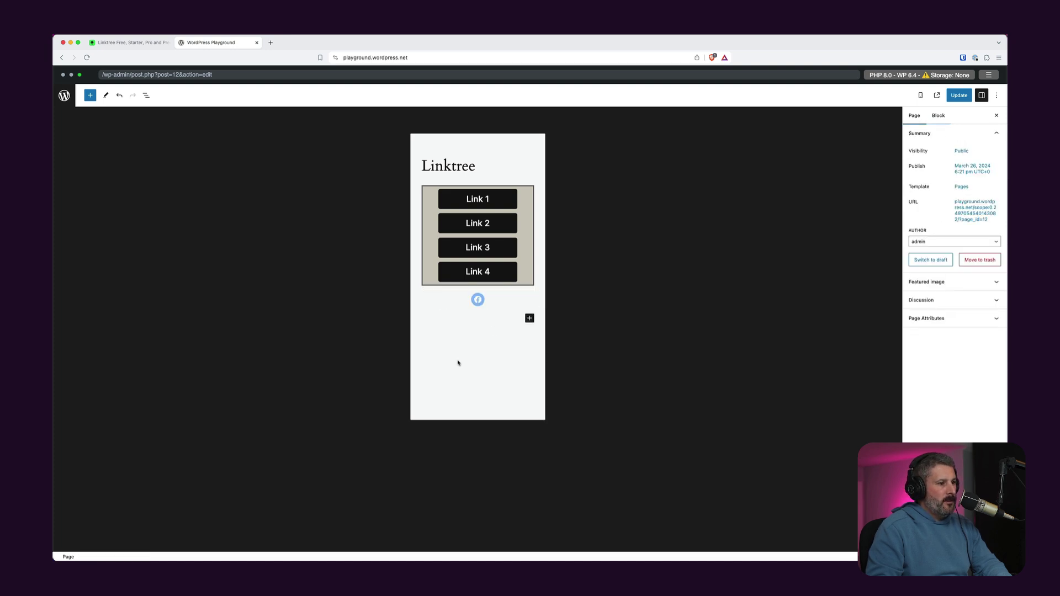
click(532, 300)
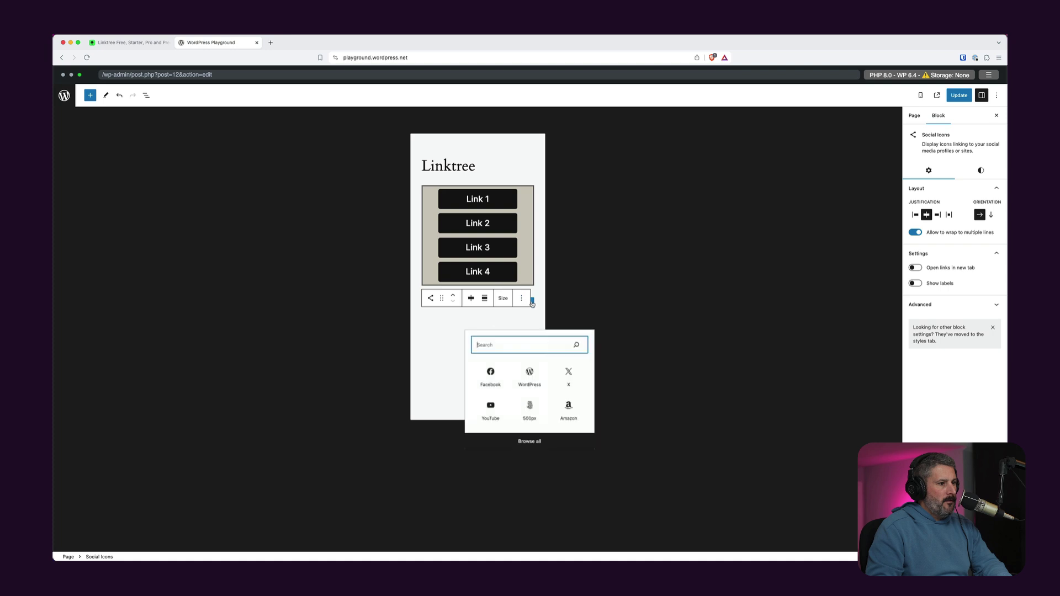
click(563, 373)
click(528, 330)
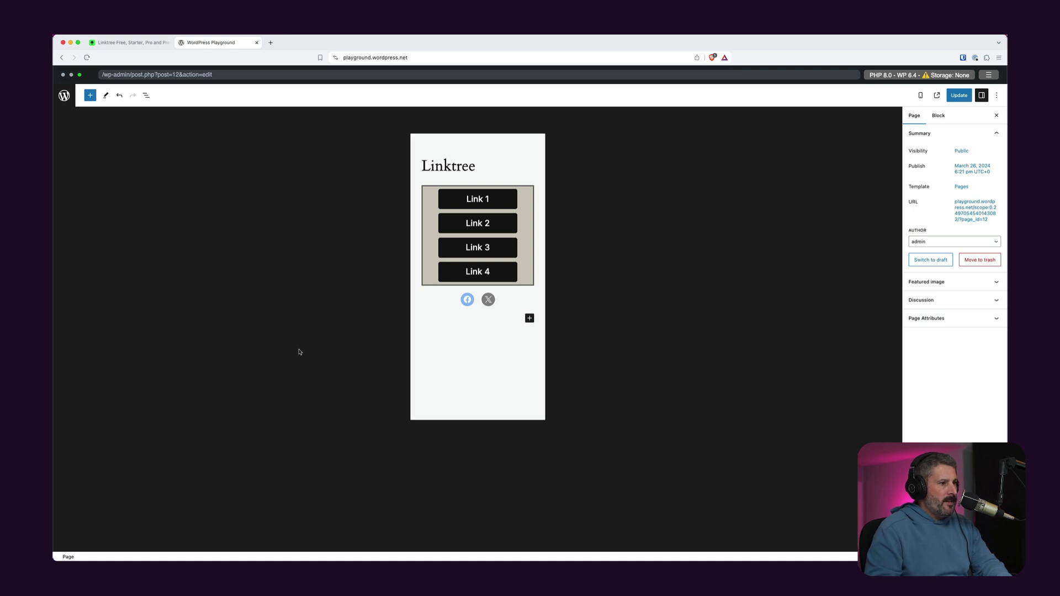
Assign the custom Linktree template to the Linktree page and save with Update
click(963, 188)
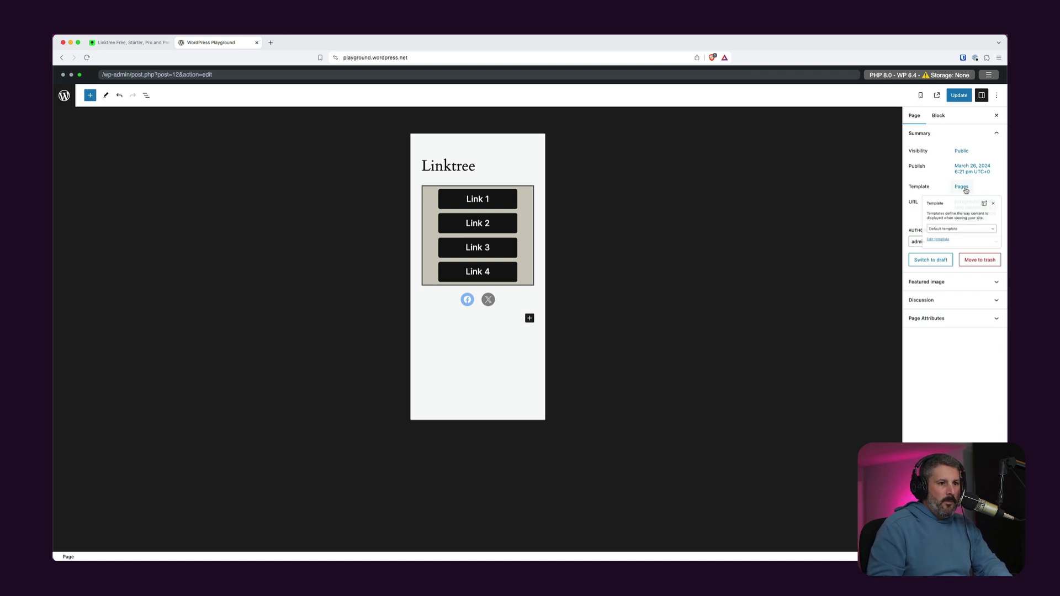
click(972, 247)
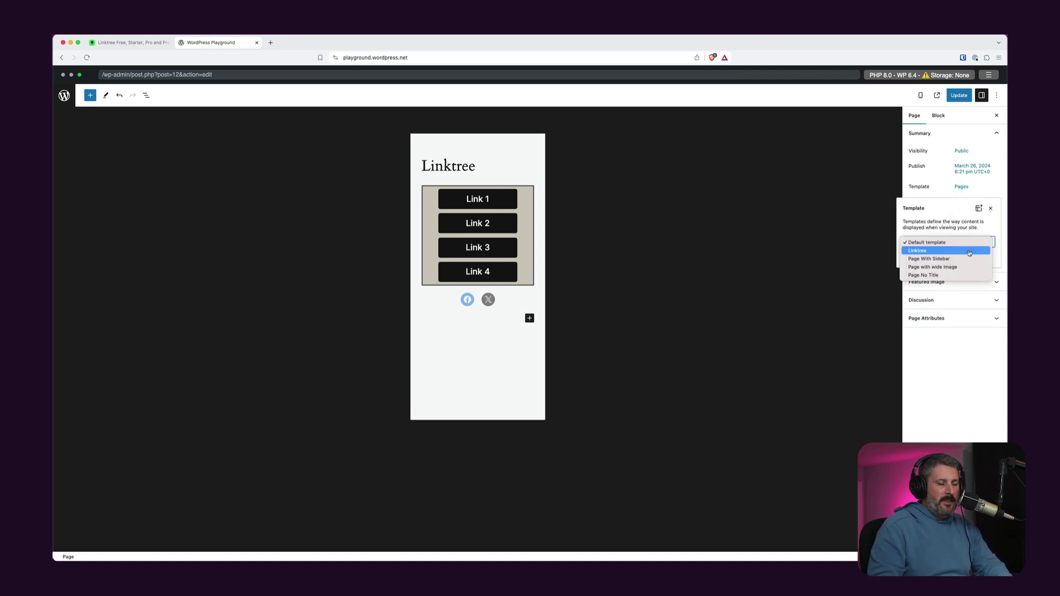
click(969, 251)
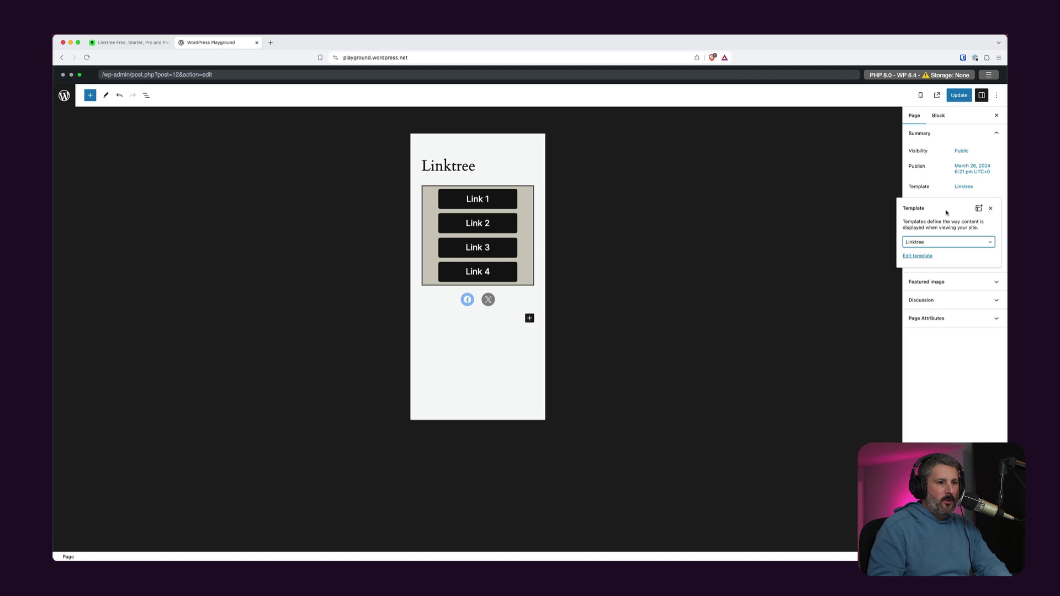
click(948, 246)
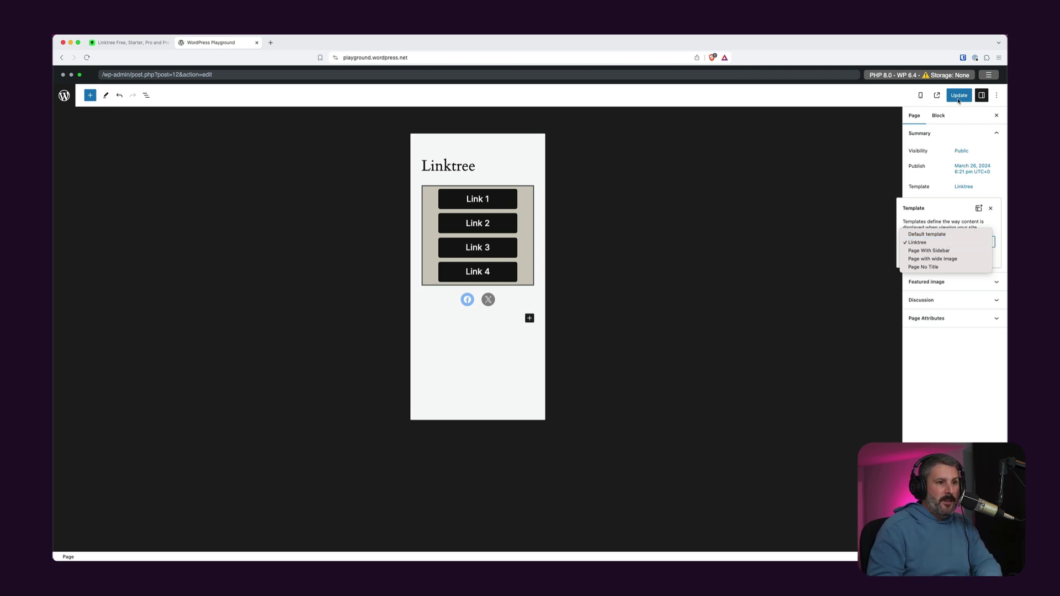
click(958, 101)
click(955, 99)
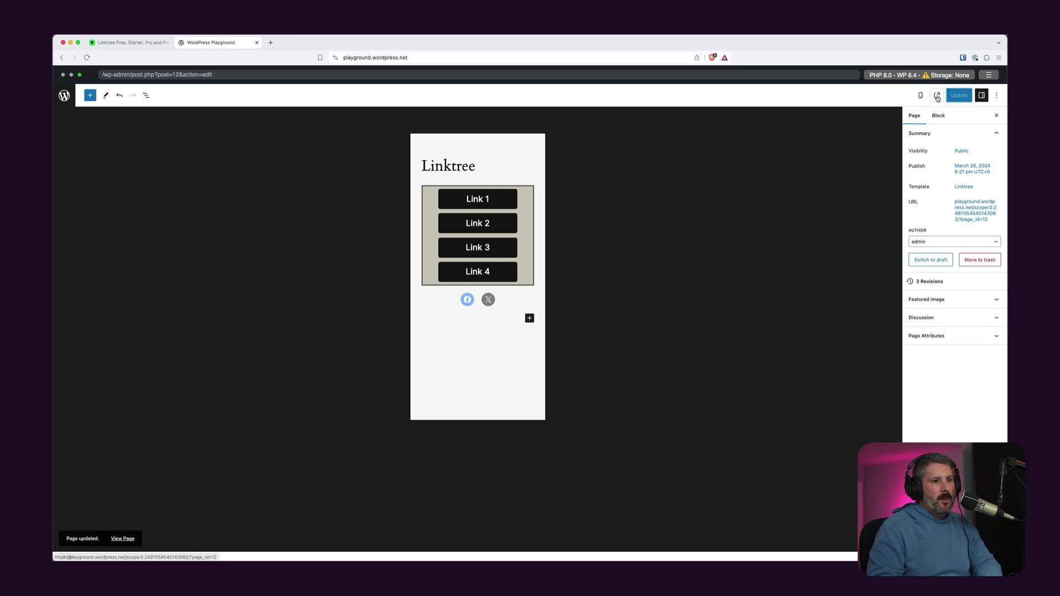
View the published Linktree page in a new tab, then return to editing it
click(937, 95)
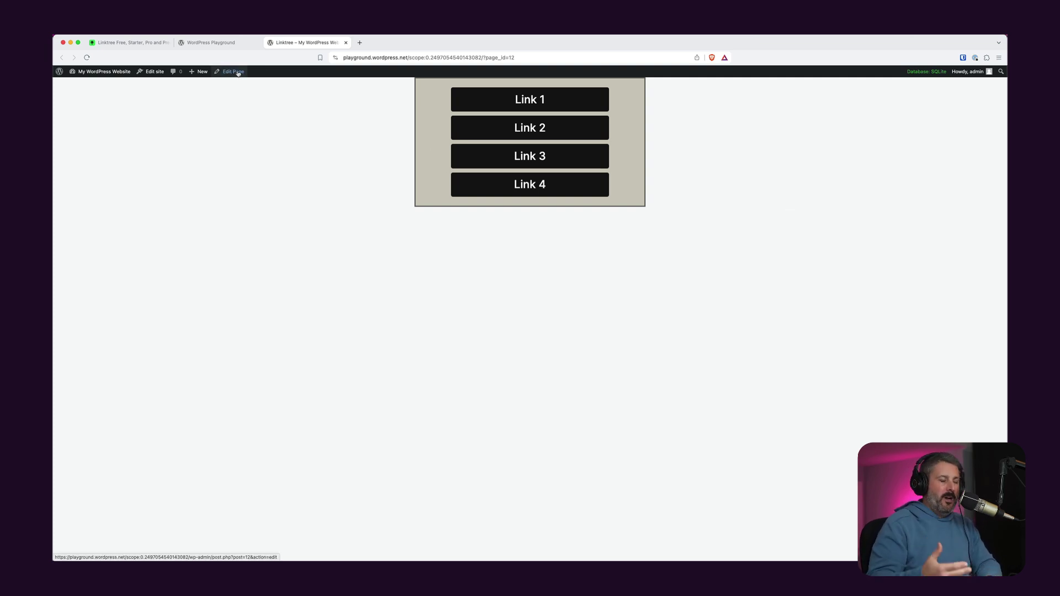
click(237, 74)
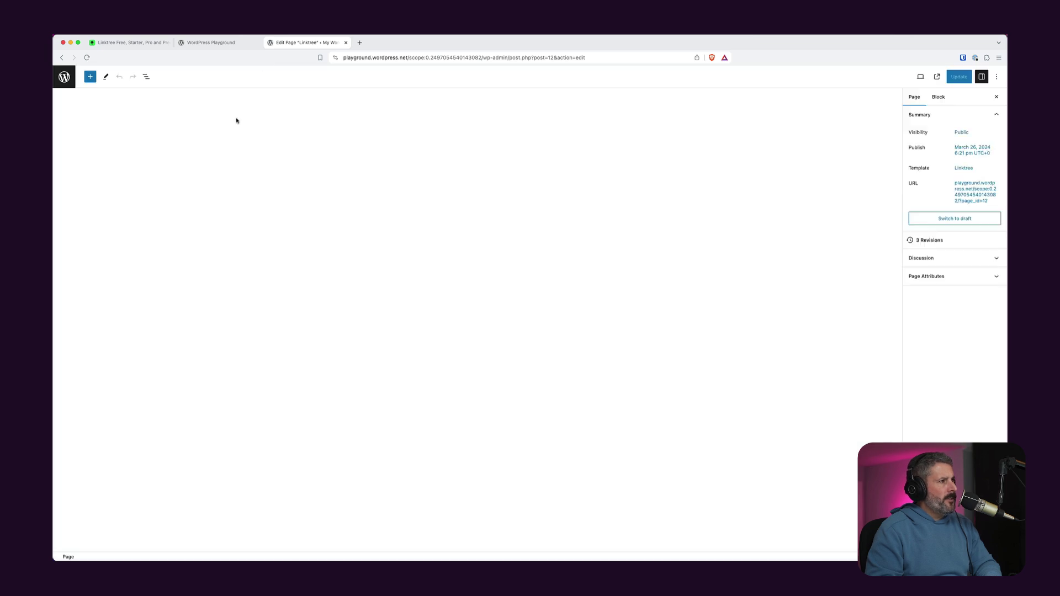
Link the Facebook and X social icons to '#'
click(467, 291)
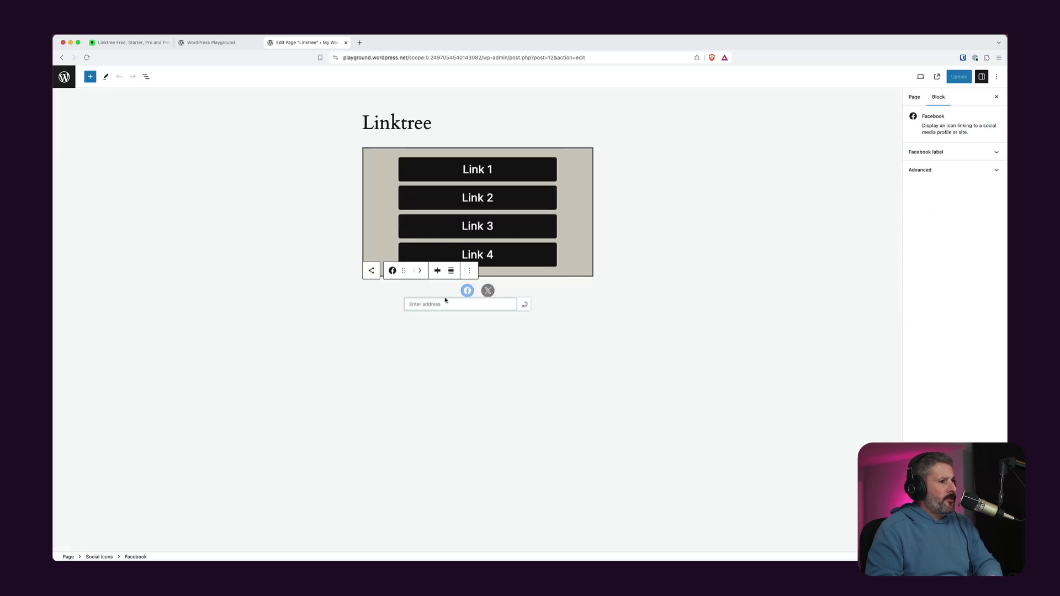
text(#)
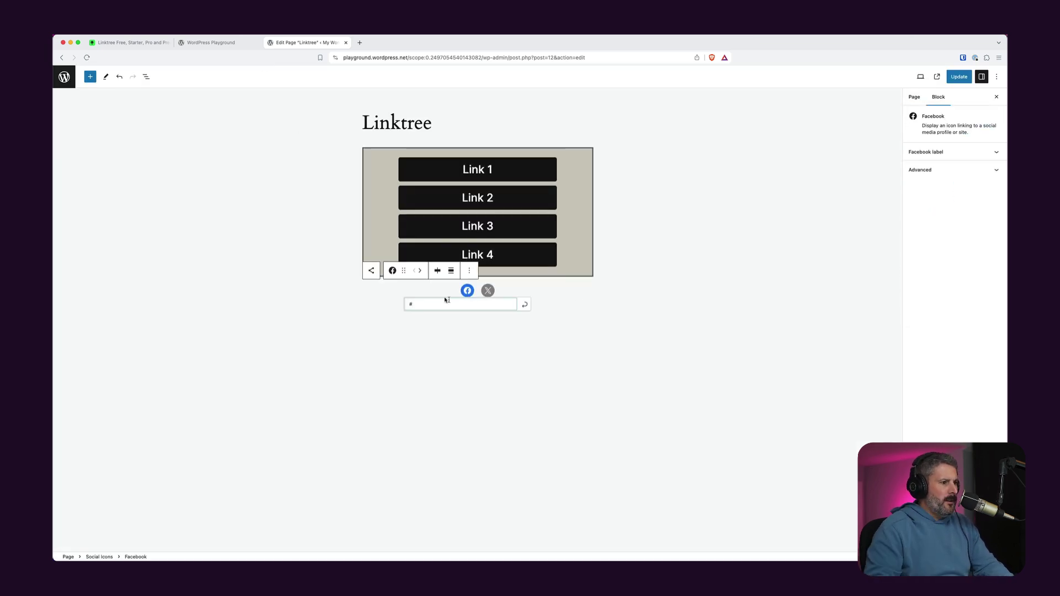
click(526, 305)
click(488, 291)
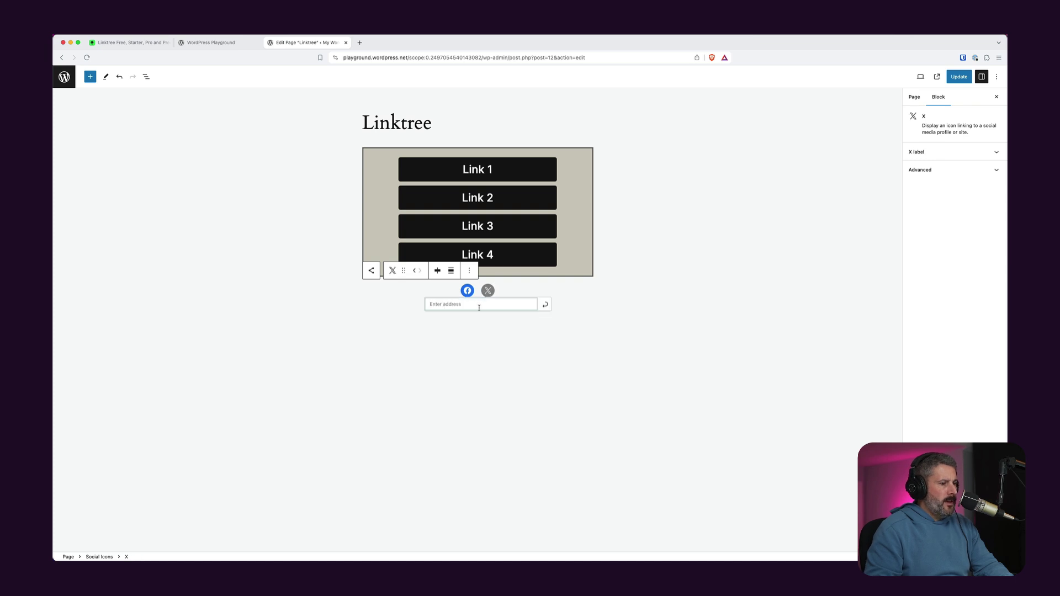
text(#)
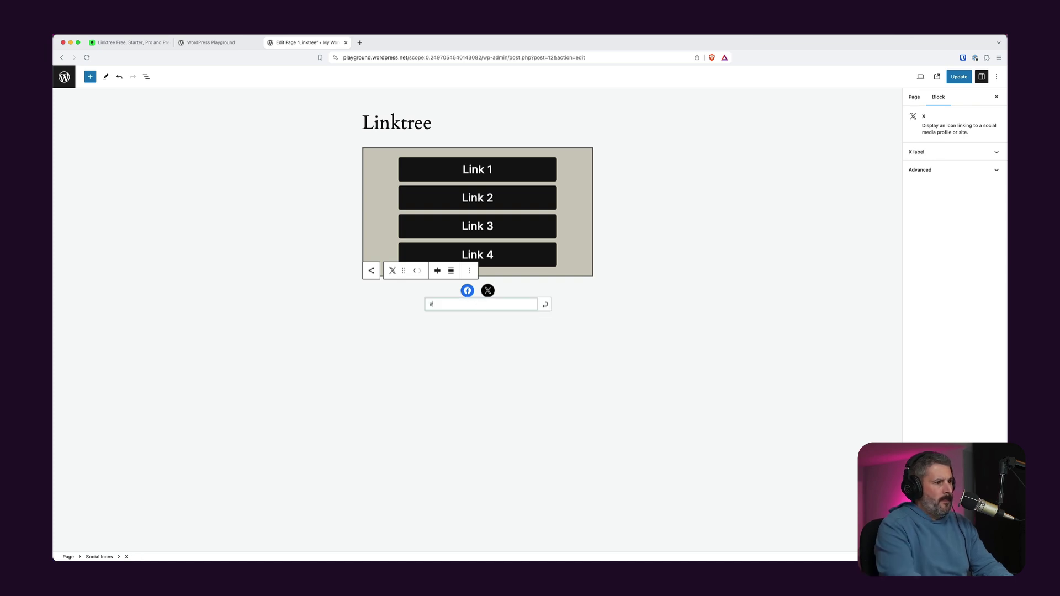
click(546, 306)
Insert a Spacer block below the title via /spacer and save the page
click(464, 117)
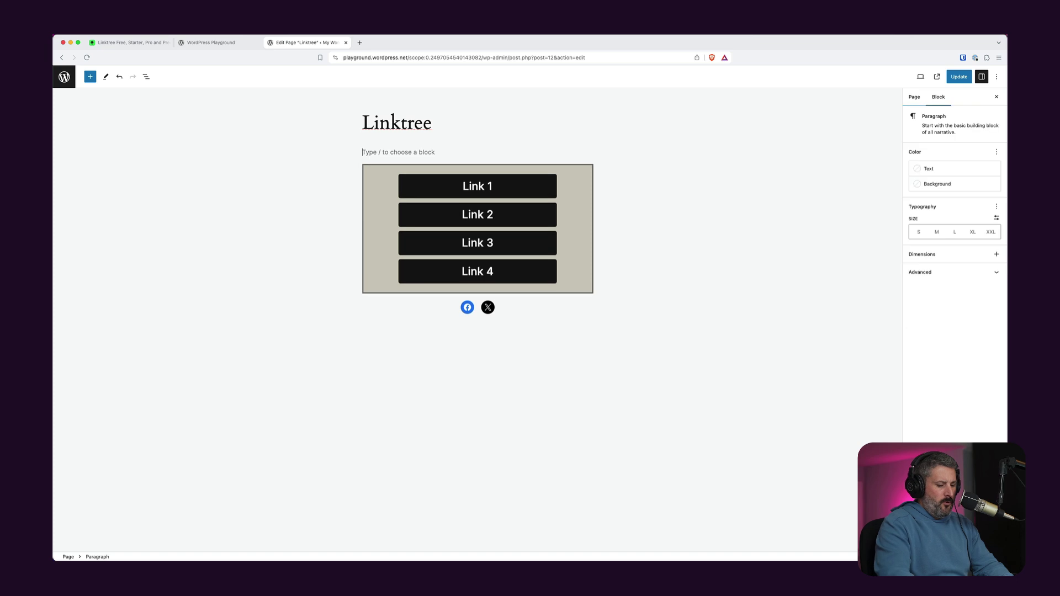
text(/spacer)
click(419, 138)
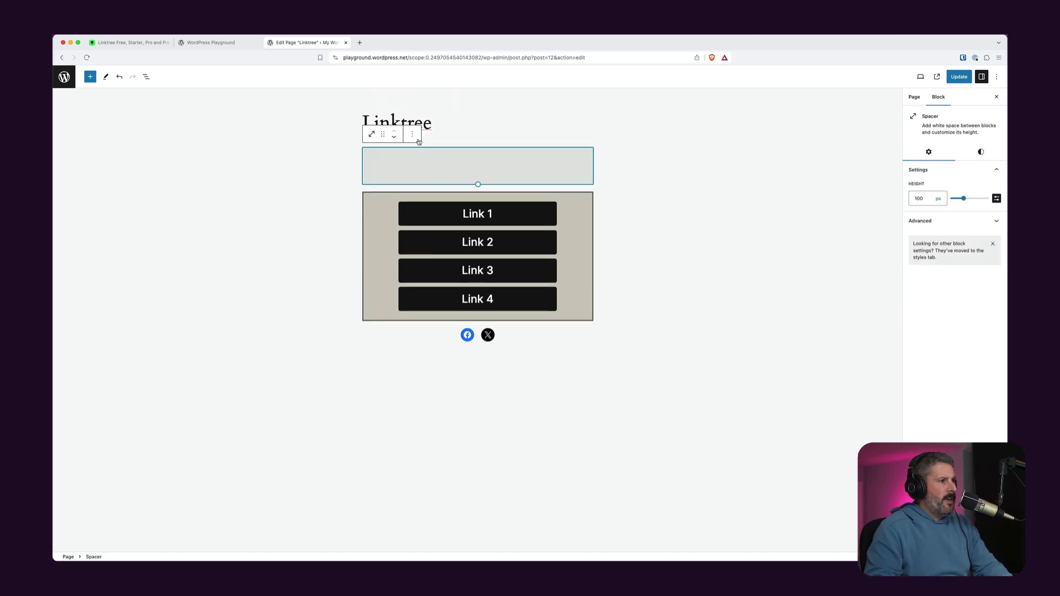
click(776, 148)
click(960, 77)
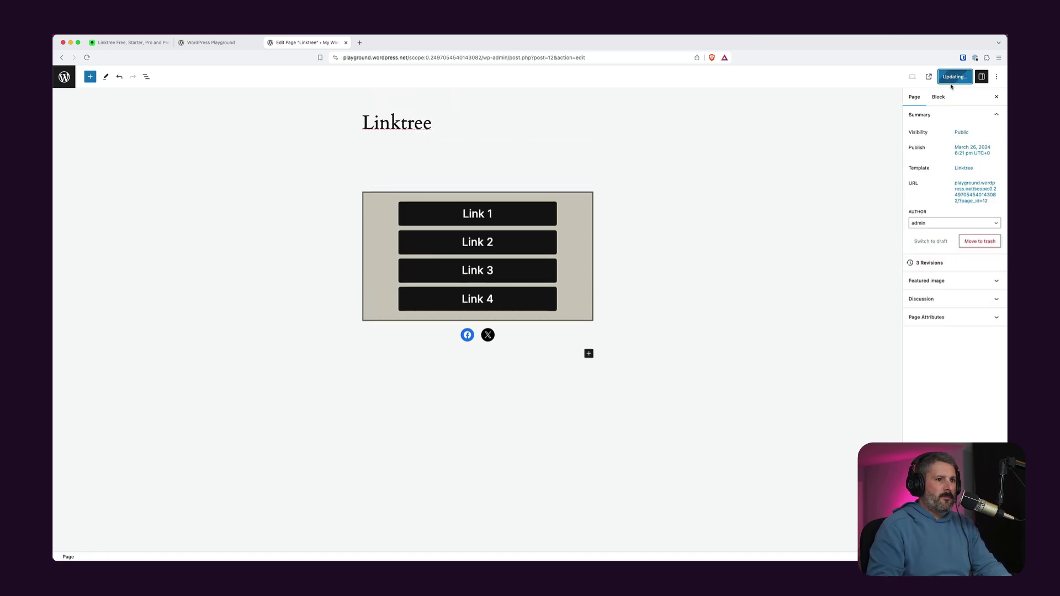
Check the published page's stacked buttons and social icons, then return to the Linktree pricing tab
click(938, 78)
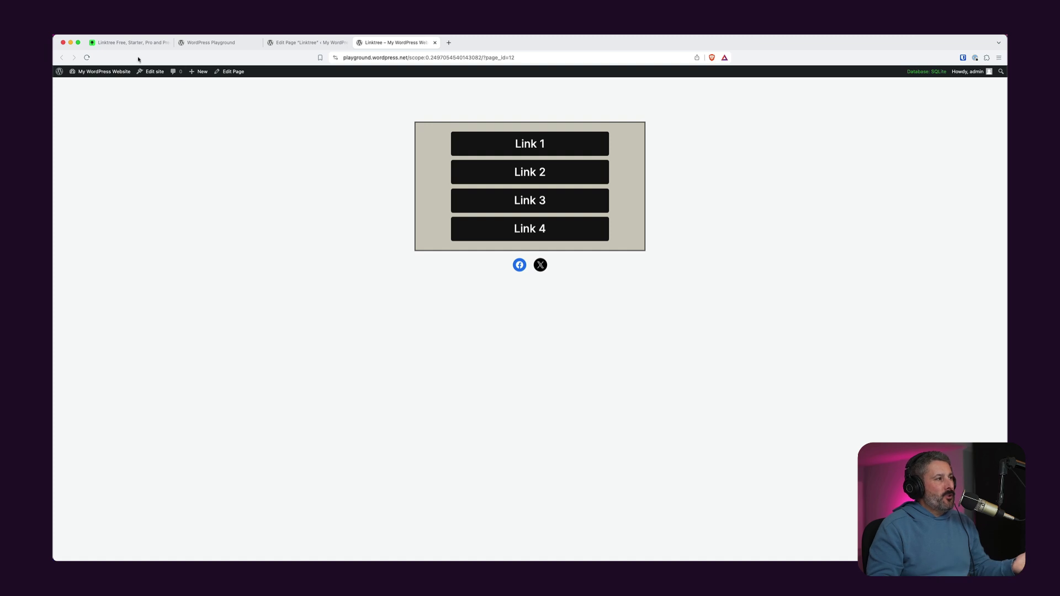
key(super+1)
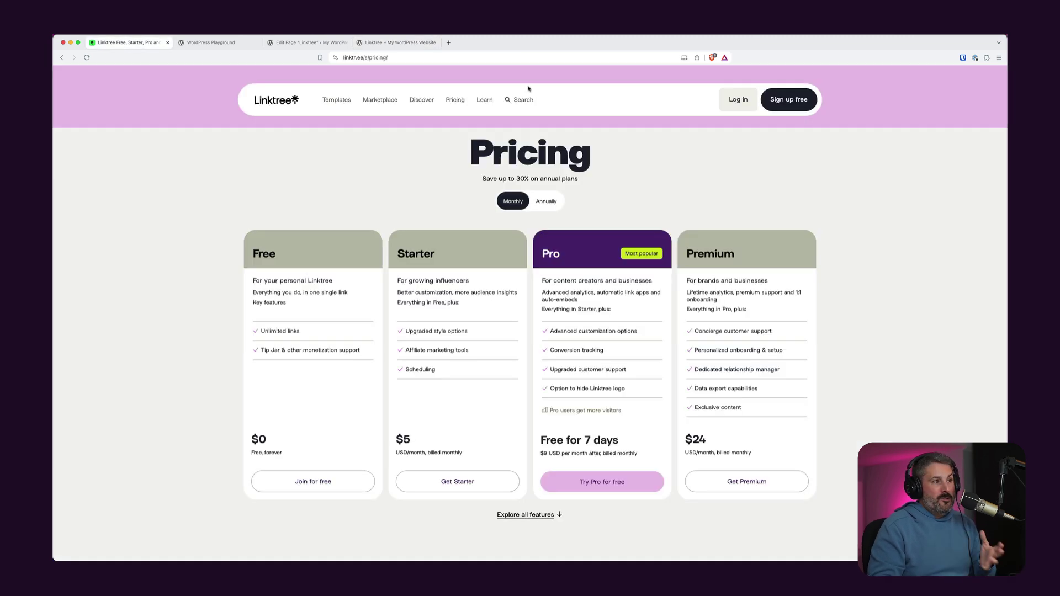
Browse the Linktree templates gallery down to examples like Warburton, Ulster and Turner
click(349, 103)
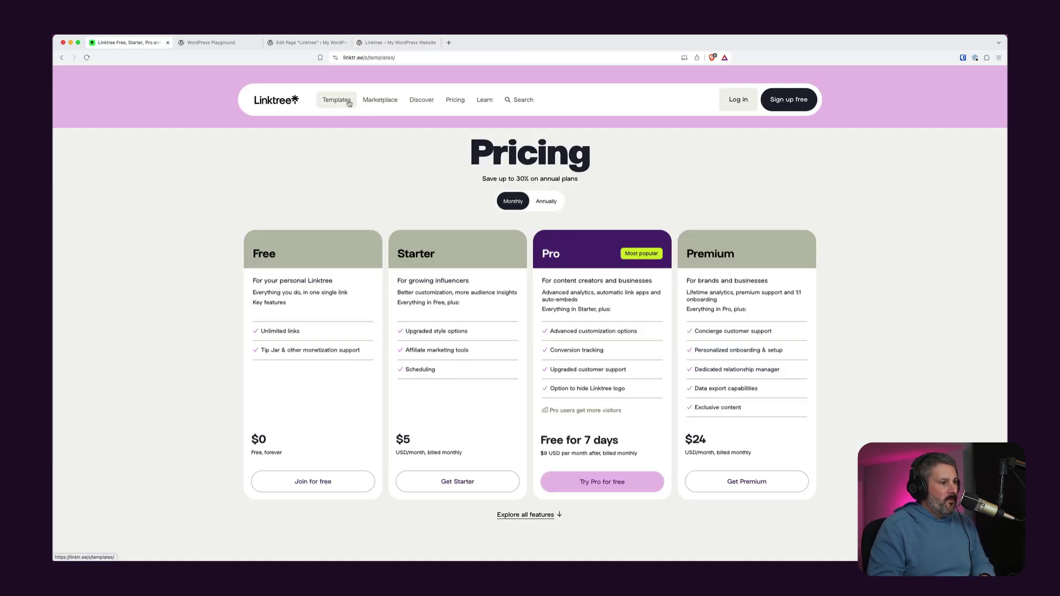
scroll(530, 348, down, 2)
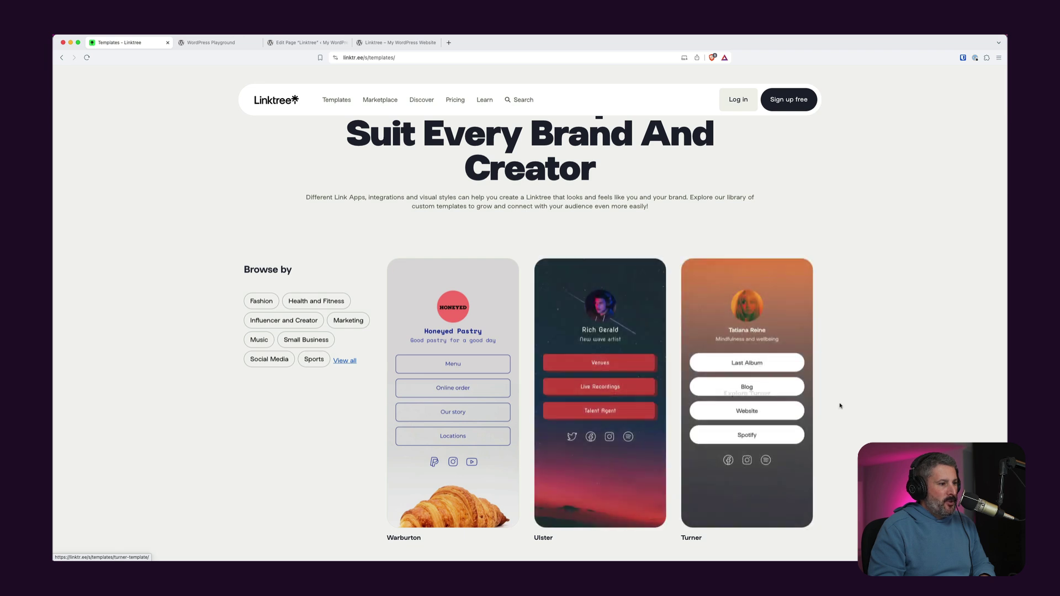
scroll(850, 395, down, 2)
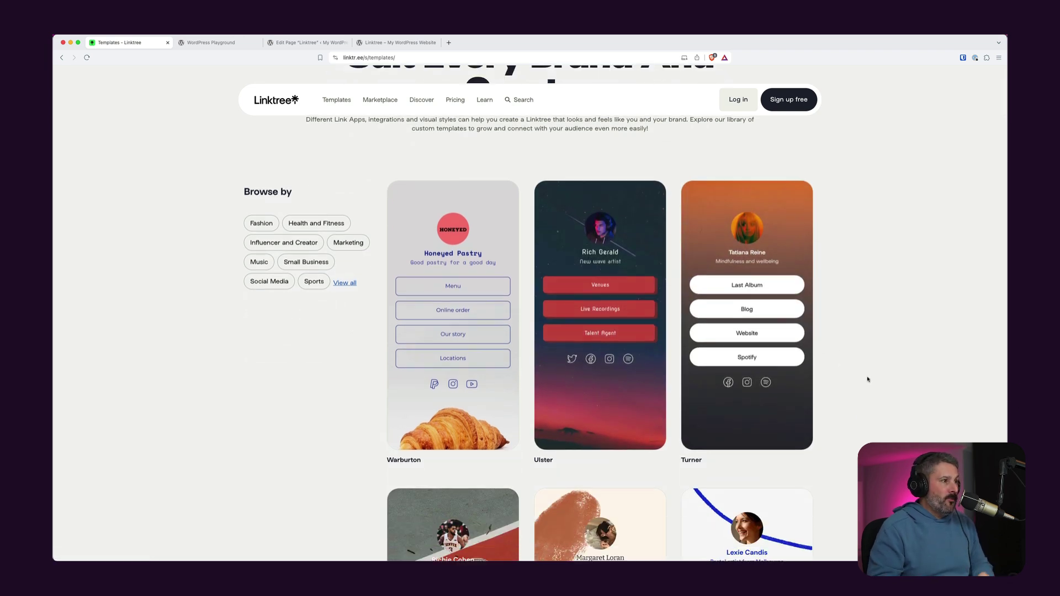
scroll(870, 364, down, 2)
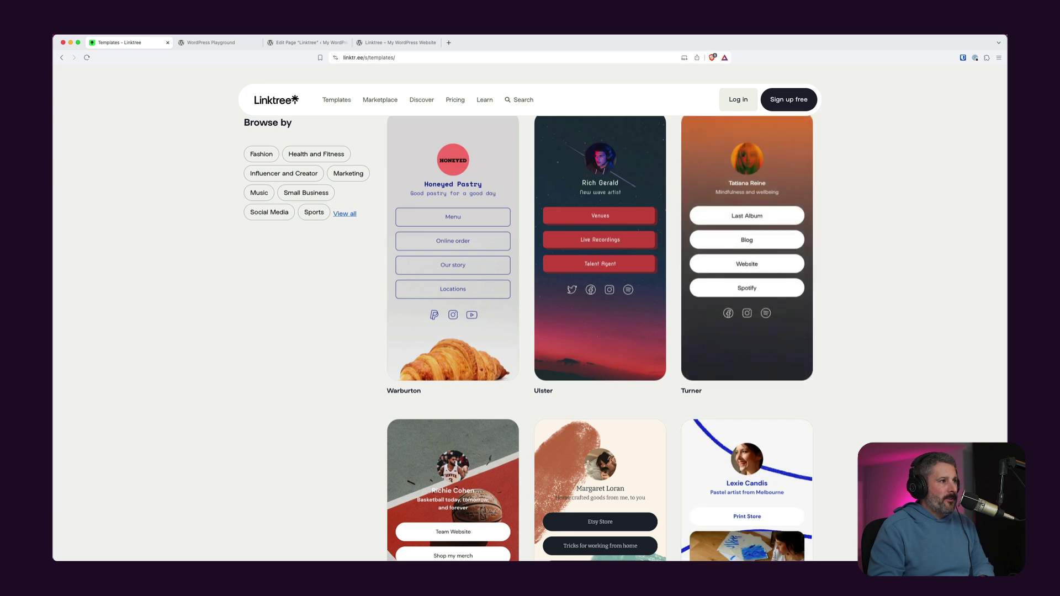
mouse_move(435, 205)
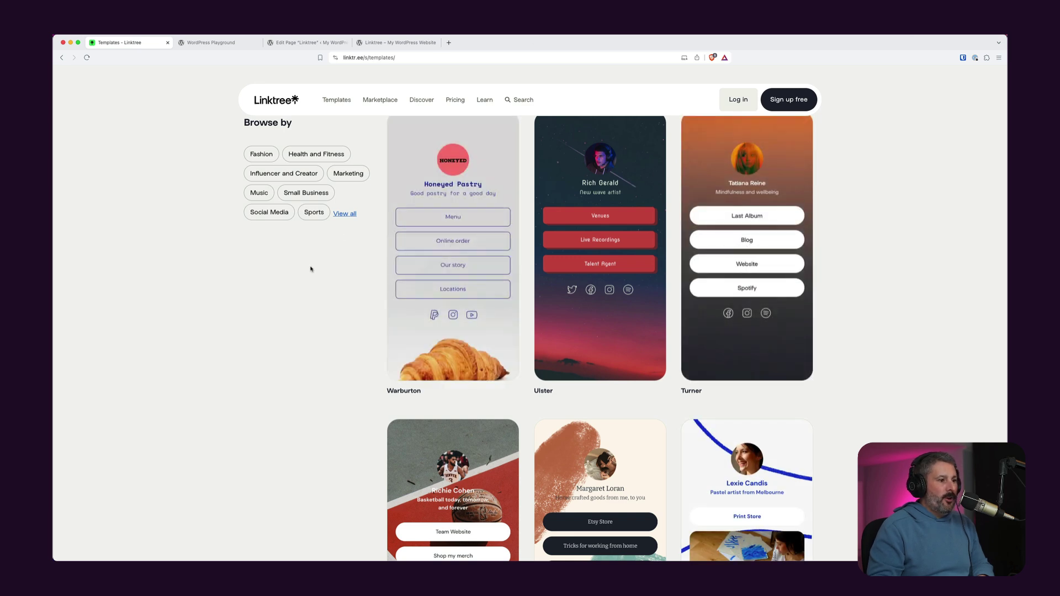
Return to the Edit Page "Linktree" tab in the WordPress editor
click(301, 44)
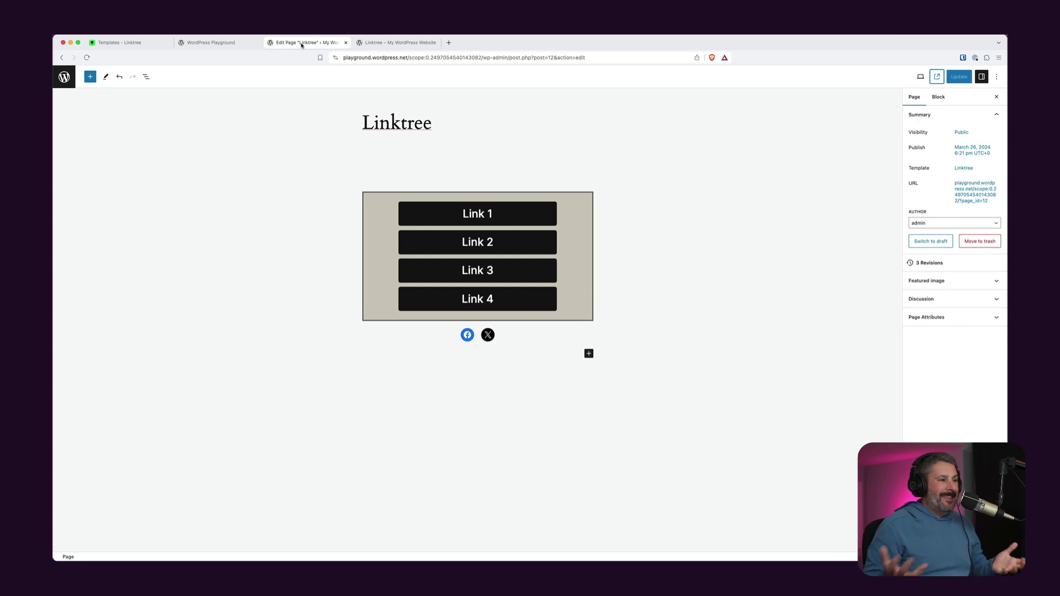